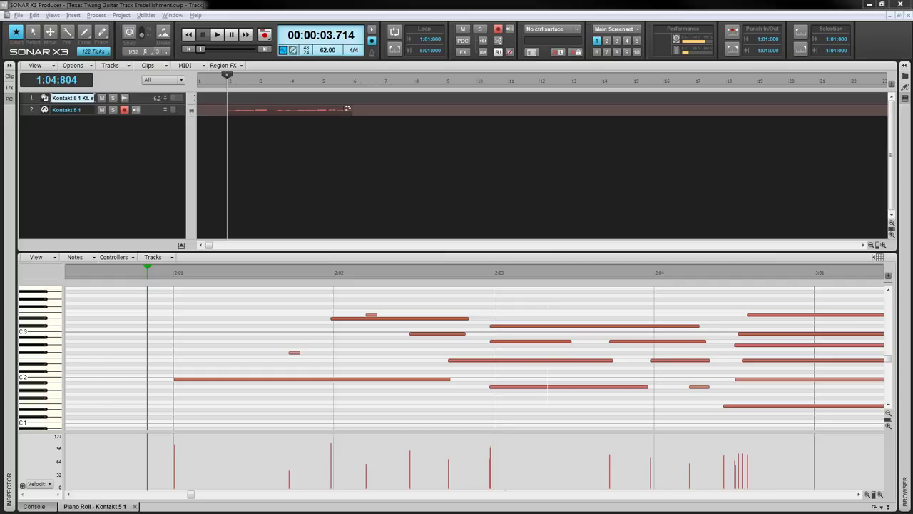
# Play the guitar part to hear it, then move the playback start slightly later.
pyautogui.press('space')
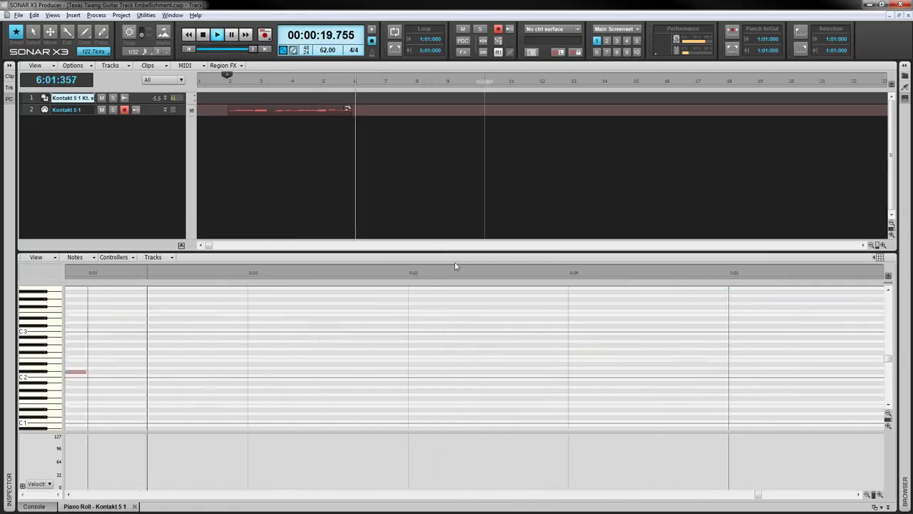
pyautogui.press('space')
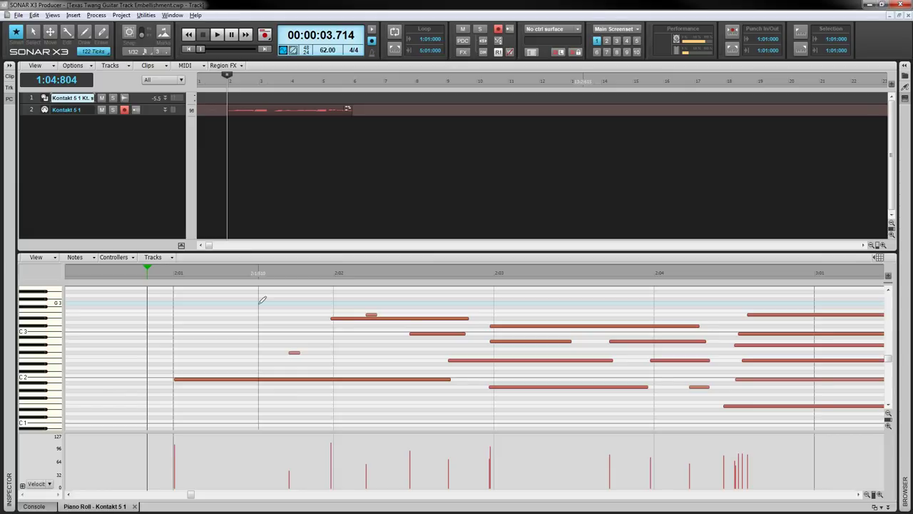
pyautogui.click(166, 305)
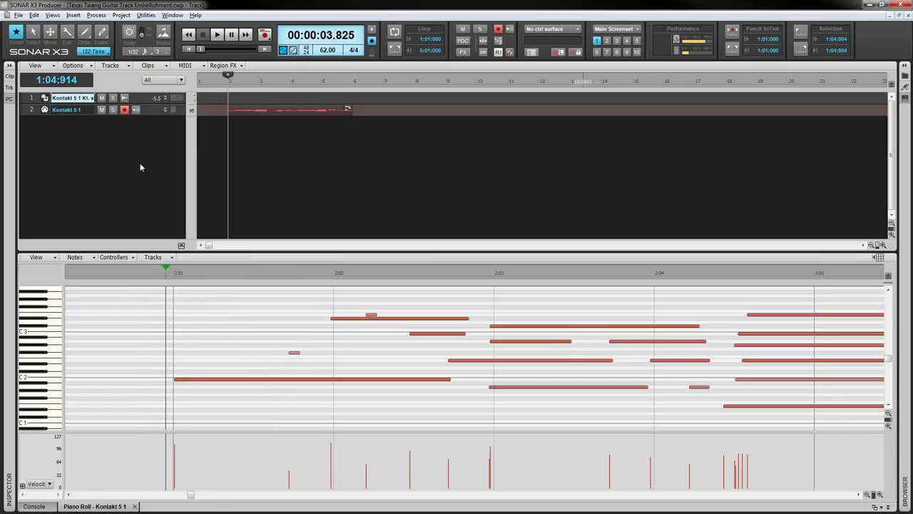
# In Kontakt, map the palm mute articulation to a C#1 keyswitch instead of velocity.
pyautogui.click(45, 98)
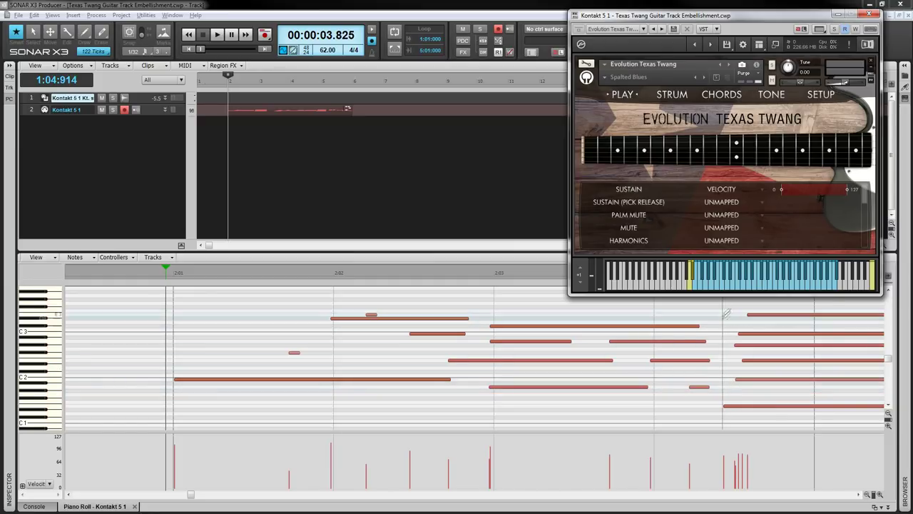
pyautogui.click(728, 219)
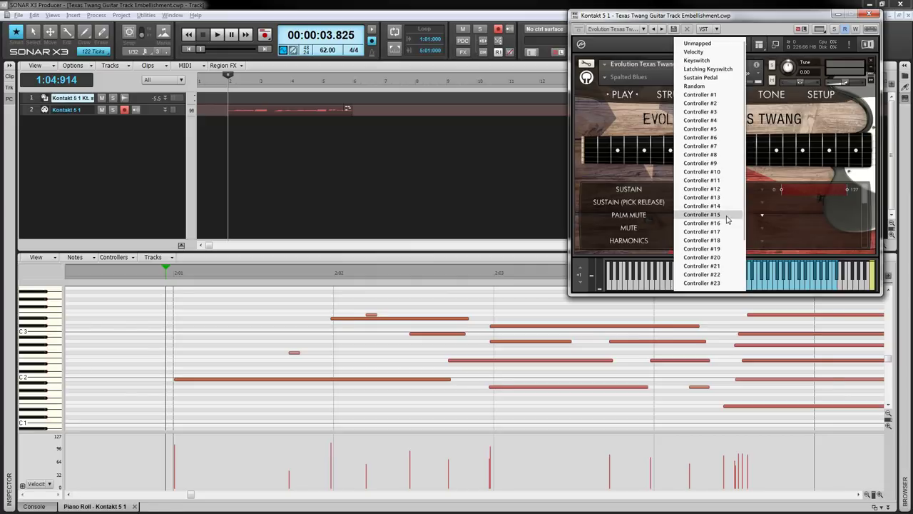
pyautogui.click(703, 49)
pyautogui.moveTo(847, 215); pyautogui.dragTo(806, 214)
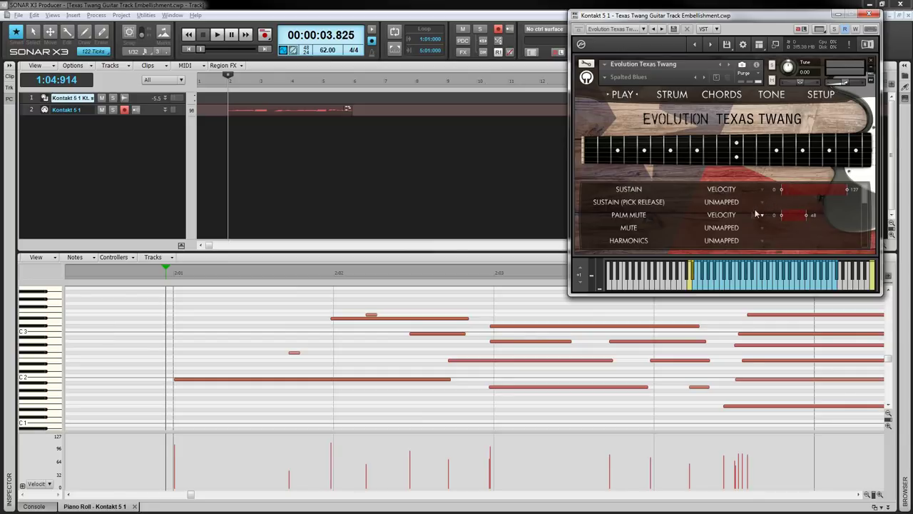
pyautogui.click(750, 215)
pyautogui.click(722, 61)
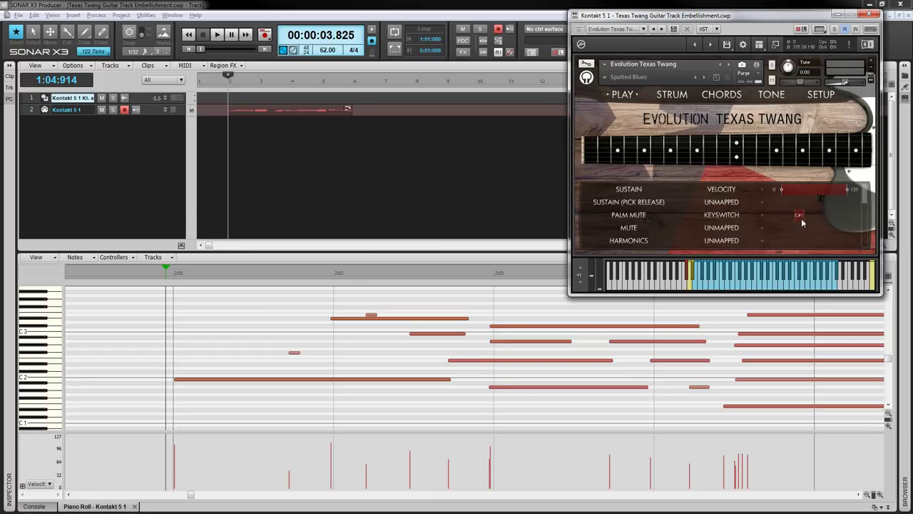
pyautogui.click(159, 336)
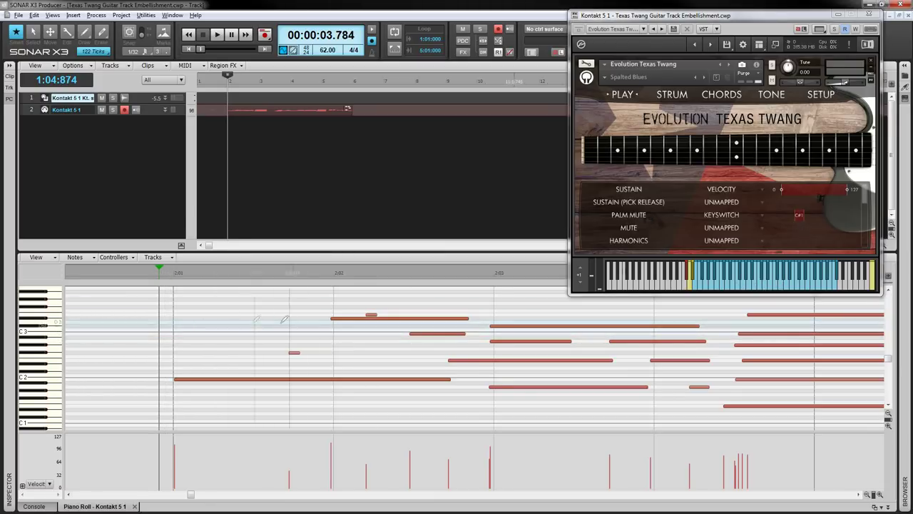
# Draw a short C#1 keyswitch note in bar 2 and audition it.
pyautogui.scroll(-1, 323, 343)
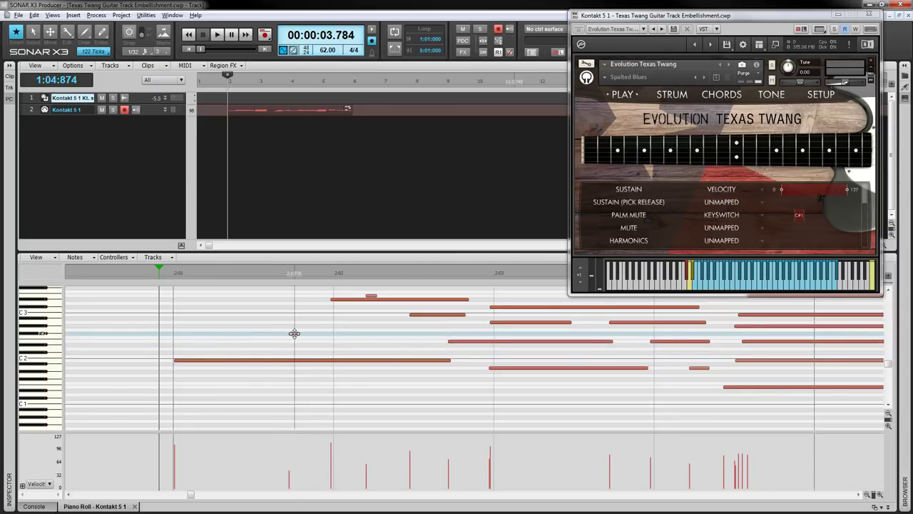
pyautogui.press('space')
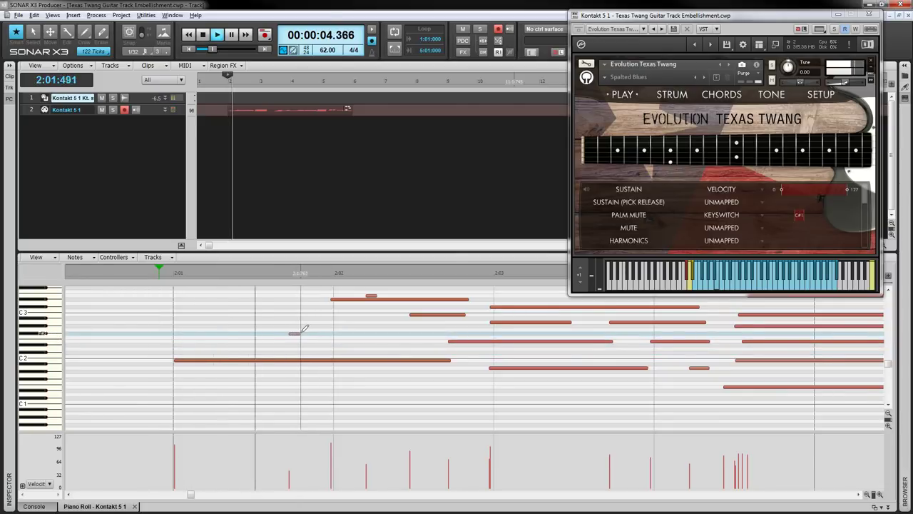
pyautogui.press('space')
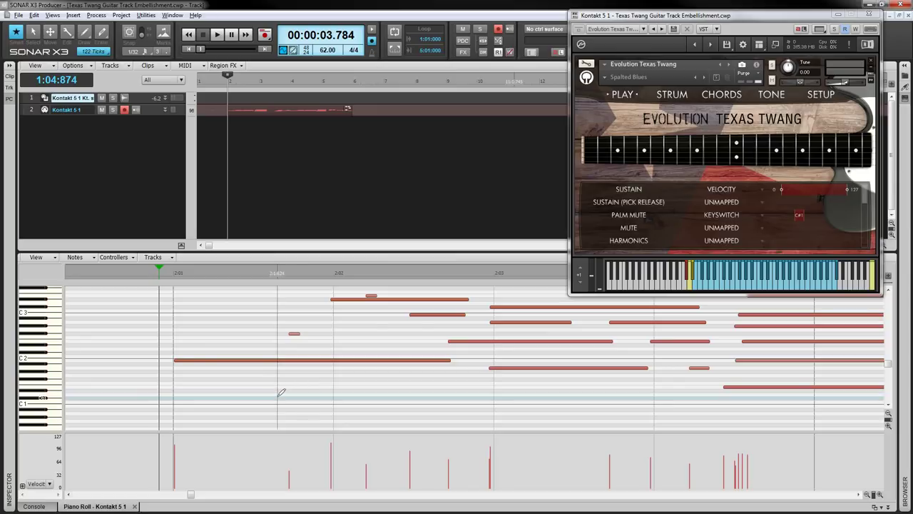
pyautogui.moveTo(278, 397); pyautogui.dragTo(312, 397)
pyautogui.press('space')
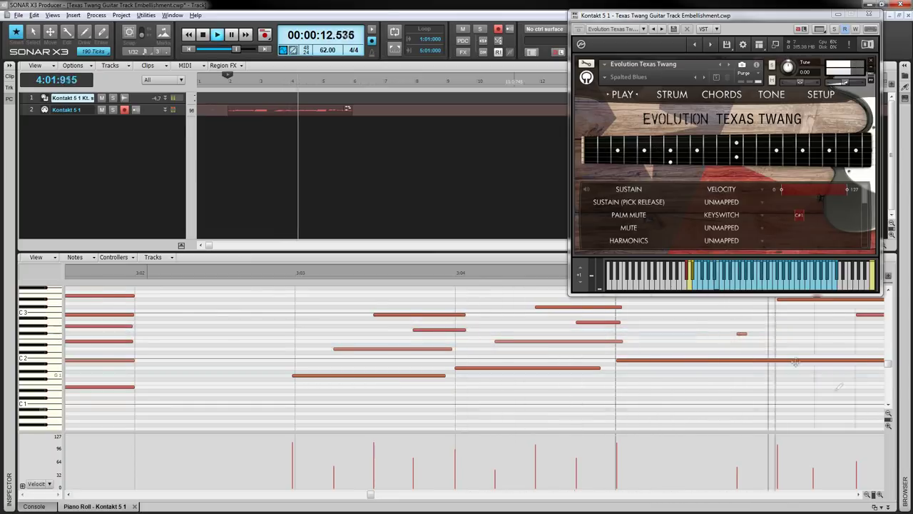
pyautogui.press('space')
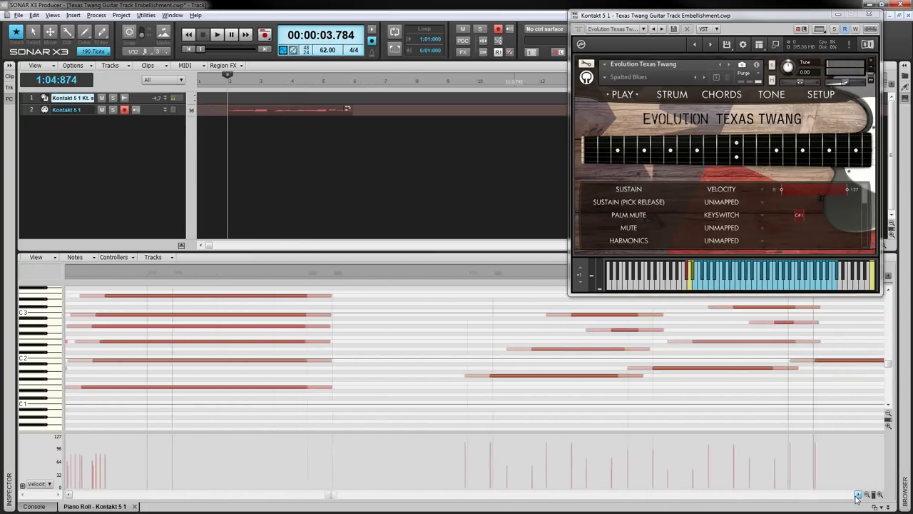
# Add a second short C#1 keyswitch note in bar 4 and audition the passage.
pyautogui.click(856, 498)
pyautogui.click(857, 497)
pyautogui.click(387, 270)
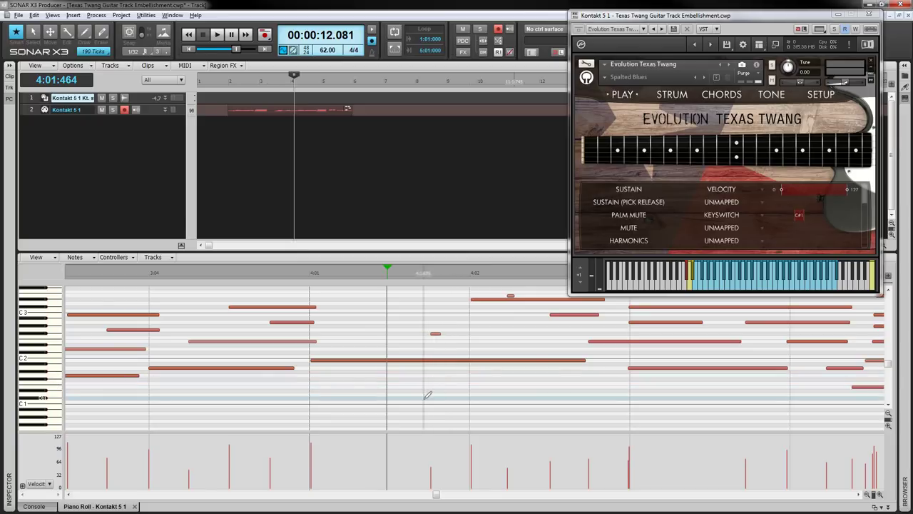
pyautogui.moveTo(424, 397); pyautogui.dragTo(450, 395)
pyautogui.press('space')
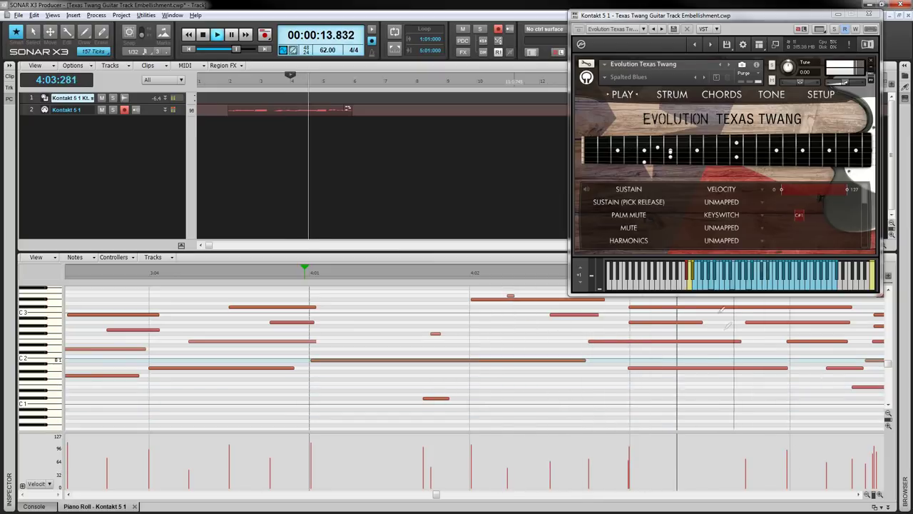
pyautogui.press('space')
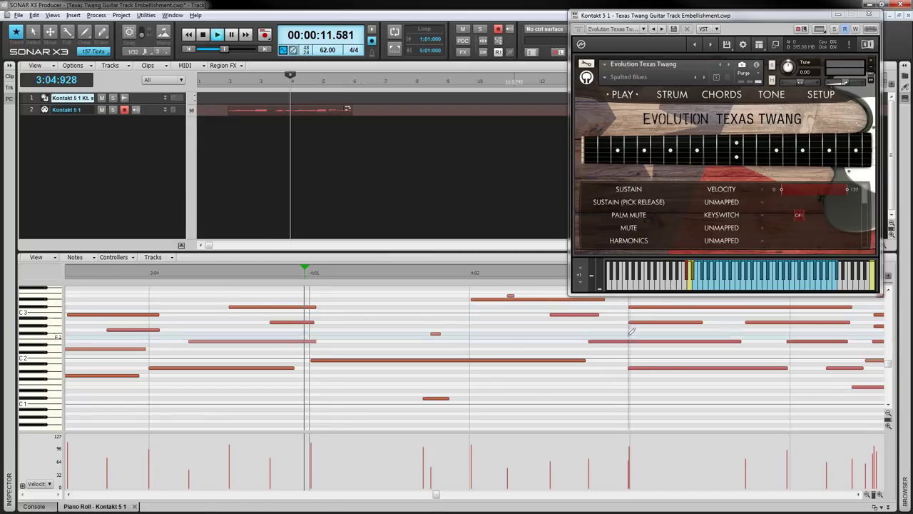
pyautogui.press('space')
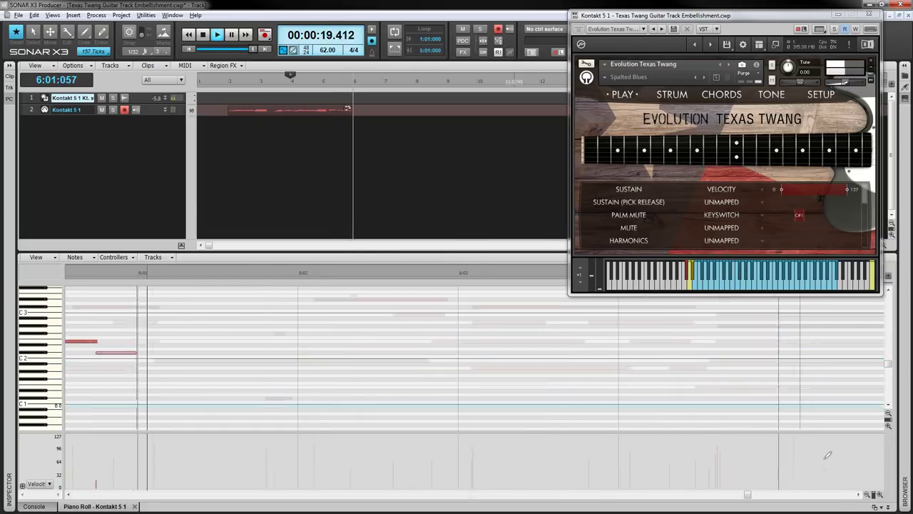
pyautogui.press('space')
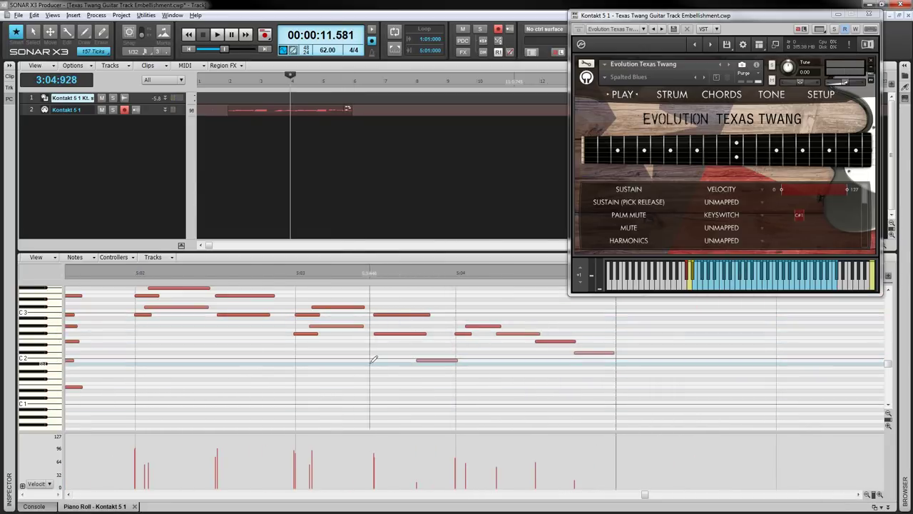
# Draw a short low note on the C1 row in bar 5 and audition it.
pyautogui.click(371, 359)
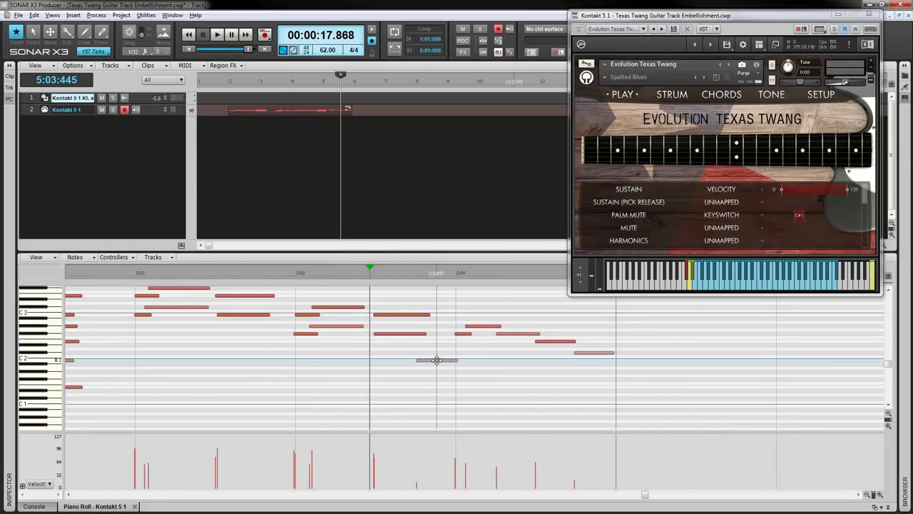
pyautogui.click(436, 360)
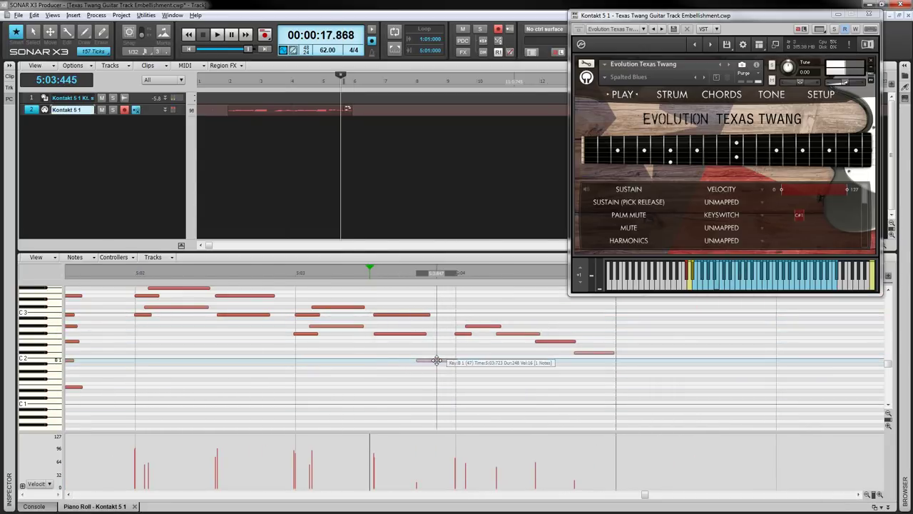
pyautogui.click(368, 359)
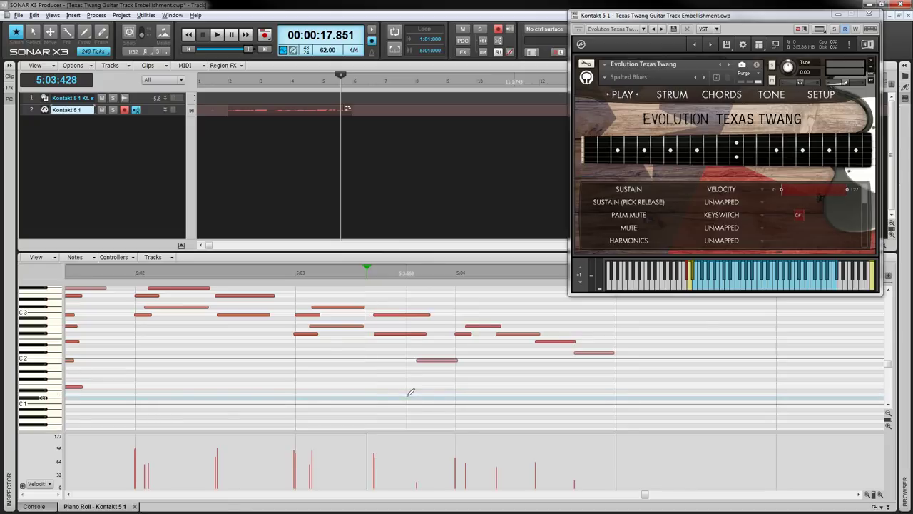
pyautogui.moveTo(408, 398)
pyautogui.mouseDown()
pyautogui.moveTo(448, 397)
pyautogui.moveTo(432, 399)
pyautogui.mouseUp()
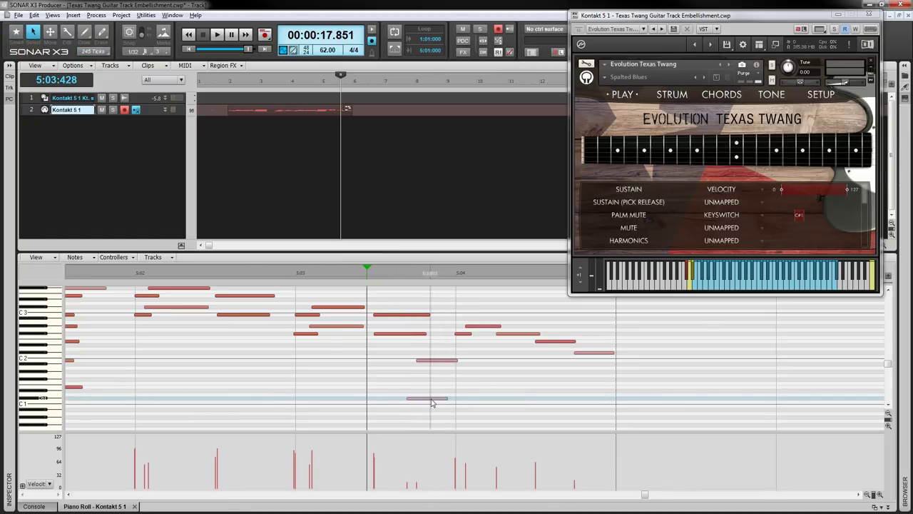
pyautogui.press('space')
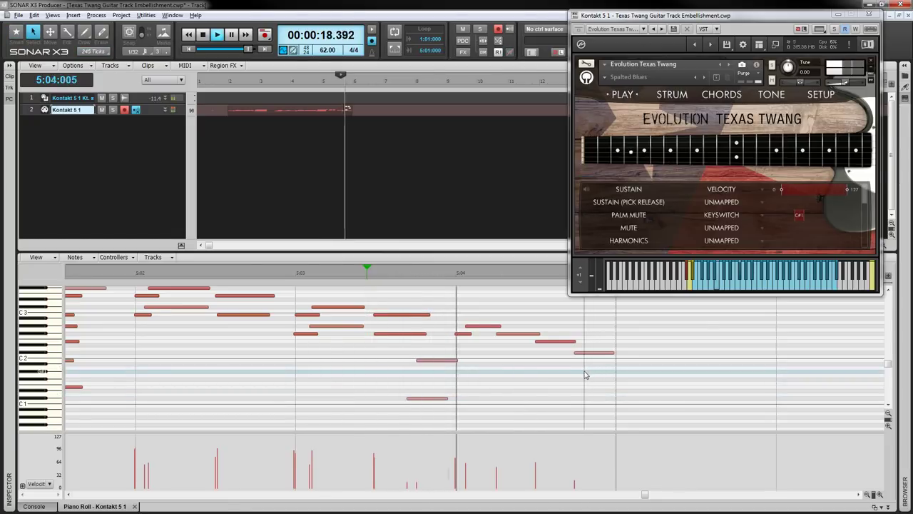
pyautogui.press('space')
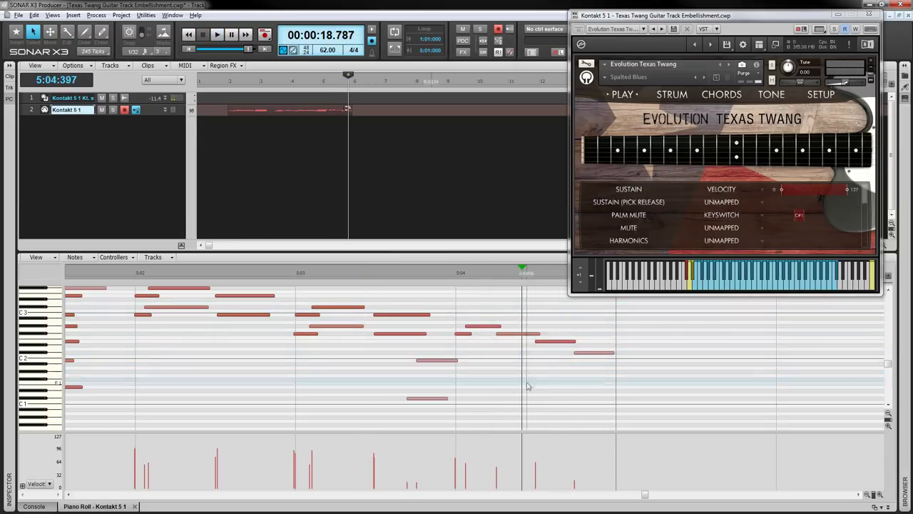
# Draw a longer C1 note in bar 5, shorten a nearby guitar note, and play it back.
pyautogui.moveTo(530, 395); pyautogui.dragTo(605, 397)
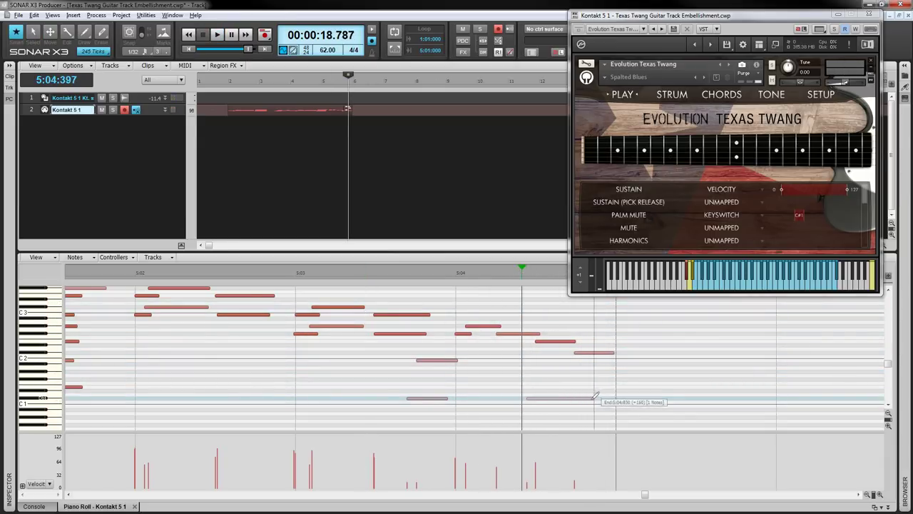
pyautogui.click(493, 310)
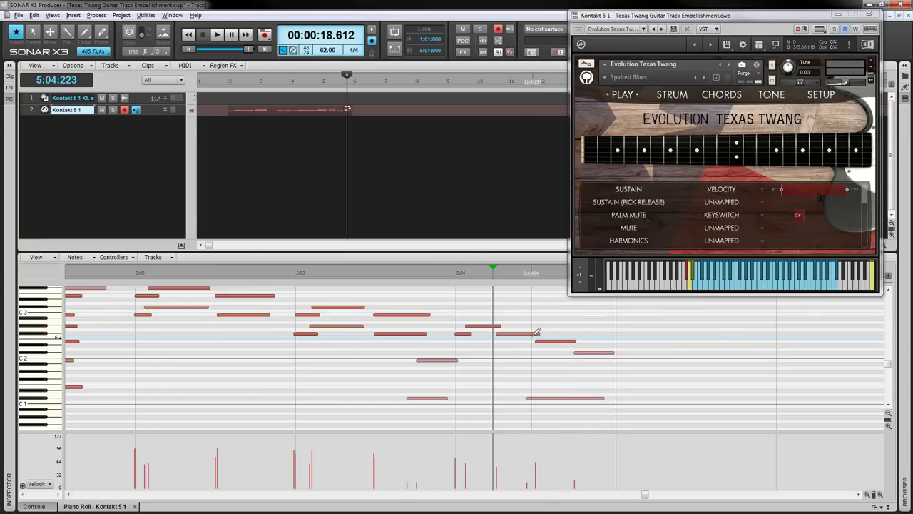
pyautogui.moveTo(535, 334); pyautogui.dragTo(532, 350)
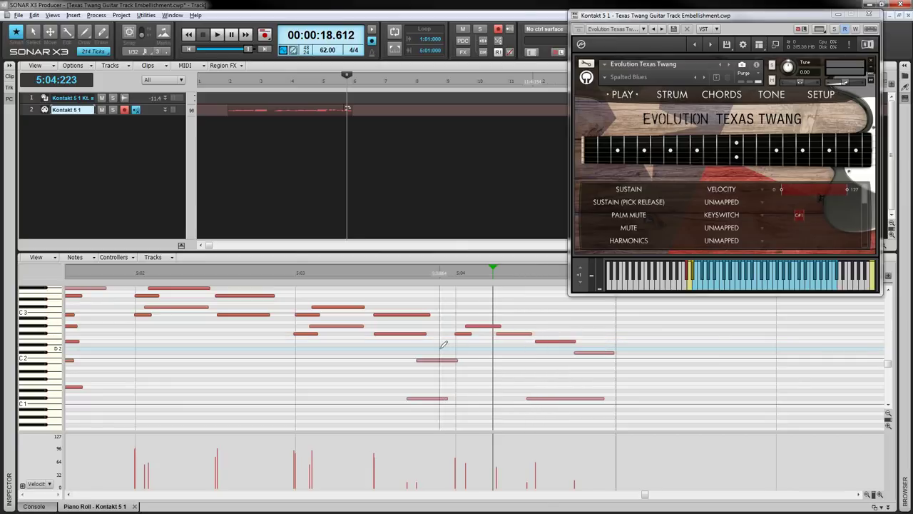
pyautogui.press('space')
pyautogui.press('space')
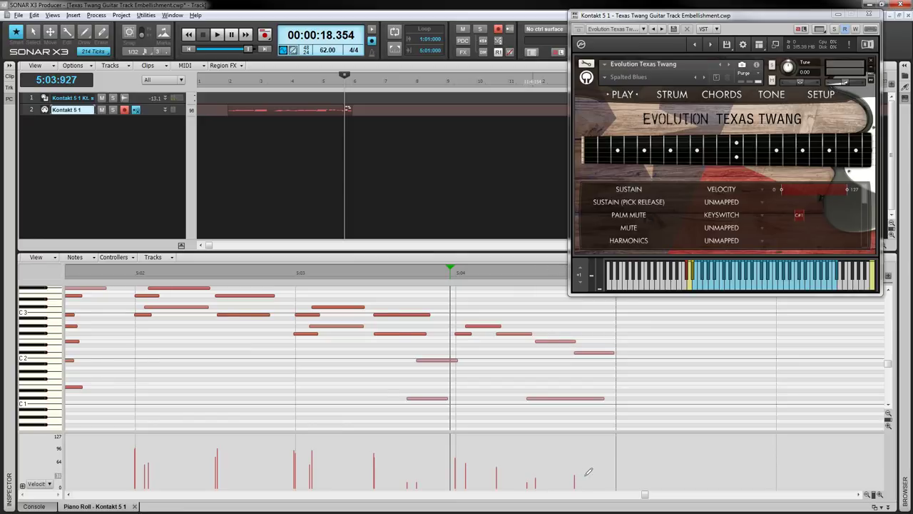
pyautogui.press('space')
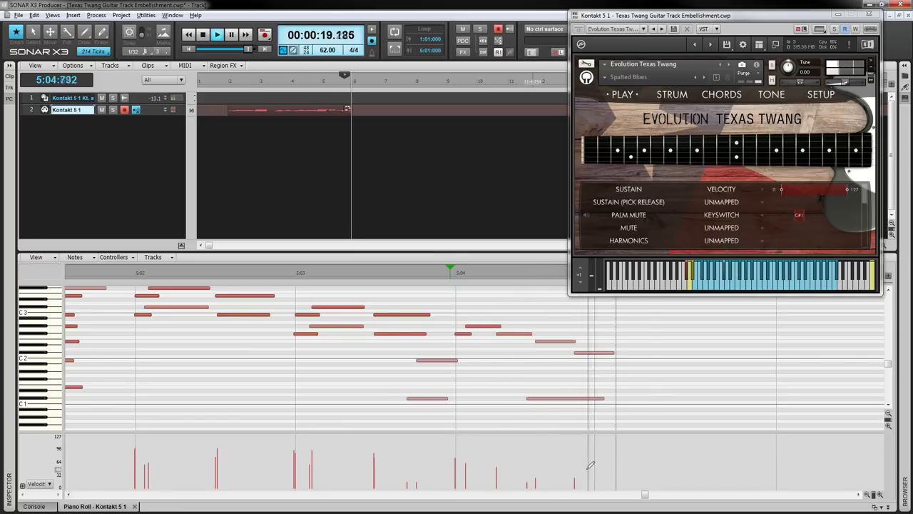
pyautogui.press('space')
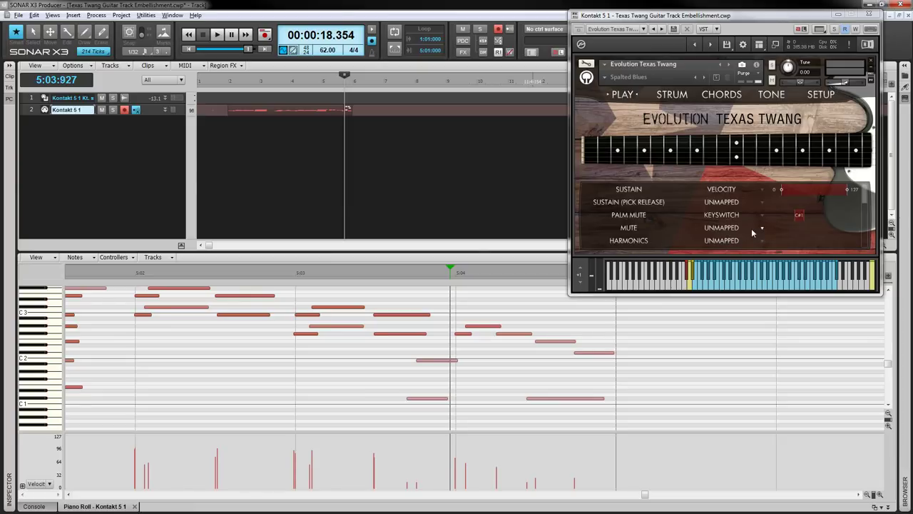
# Scroll the Kontakt articulation list down to Velocity Slide and the other slide rows.
pyautogui.scroll(-6, 865, 200)
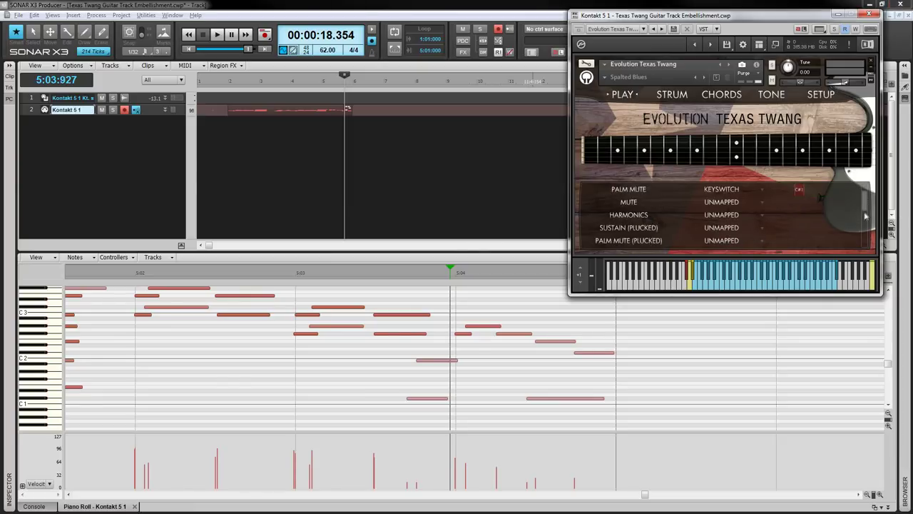
pyautogui.scroll(-3, 857, 243)
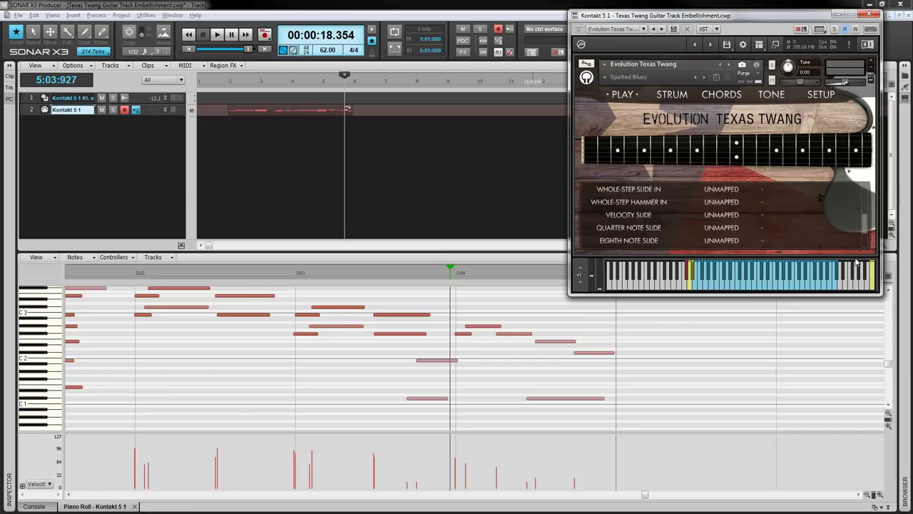
pyautogui.scroll(-1, 857, 264)
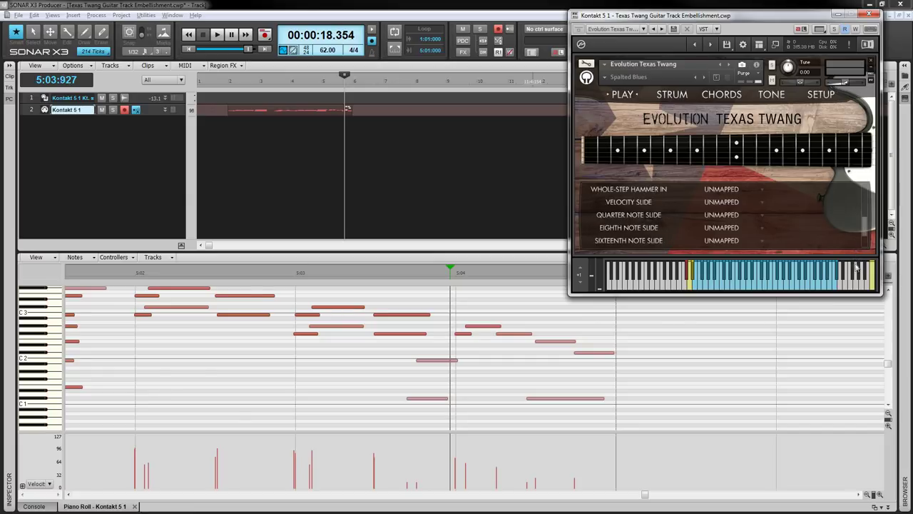
pyautogui.click(721, 203)
# Map Velocity Slide to a C1 keyswitch and audition the phrase near measure 5.
pyautogui.click(718, 62)
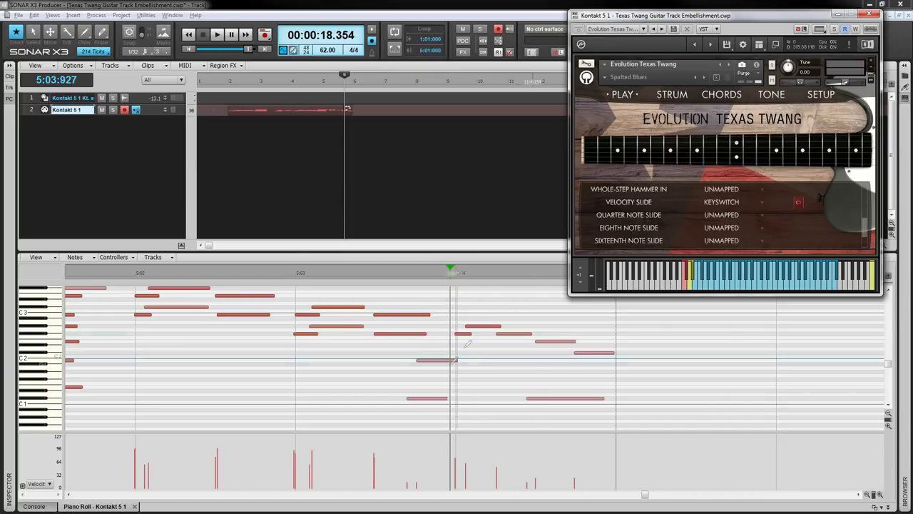
pyautogui.click(403, 500)
pyautogui.moveTo(421, 499); pyautogui.dragTo(630, 498)
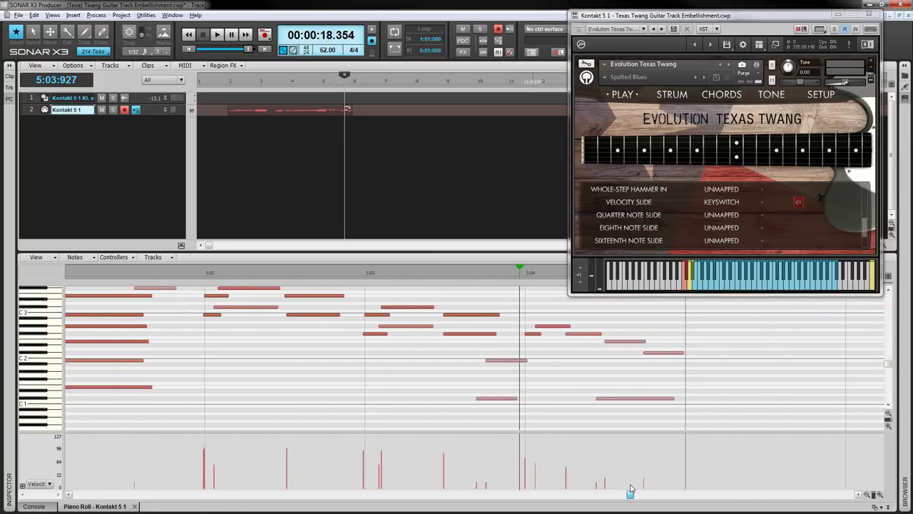
pyautogui.click(188, 273)
pyautogui.scroll(1, 215, 328)
pyautogui.press('space')
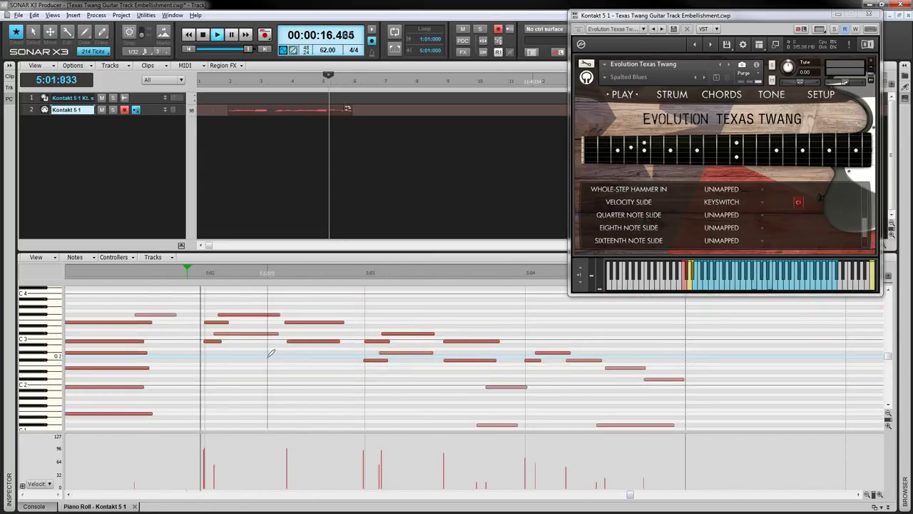
pyautogui.press('space')
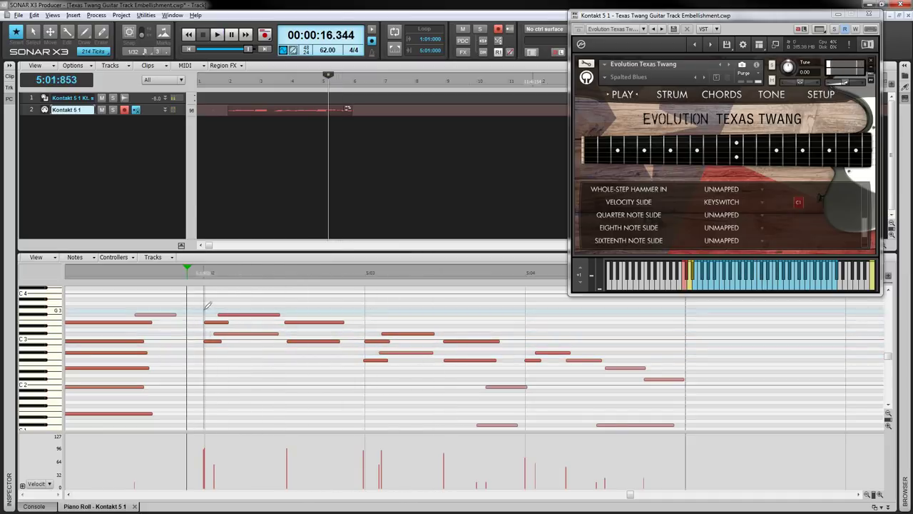
pyautogui.scroll(-2, 238, 399)
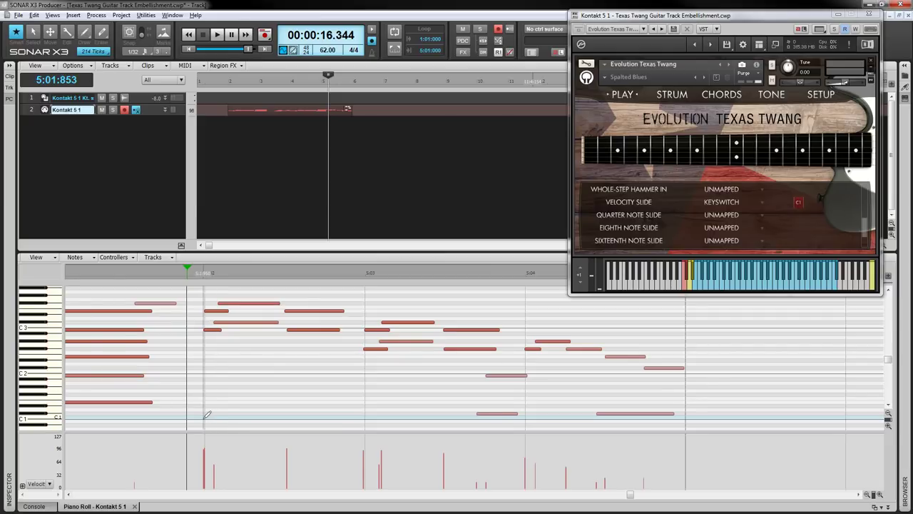
# Draw two C1 keyswitch notes under the first slides in measure 5 and audition them.
pyautogui.moveTo(206, 414); pyautogui.dragTo(247, 414)
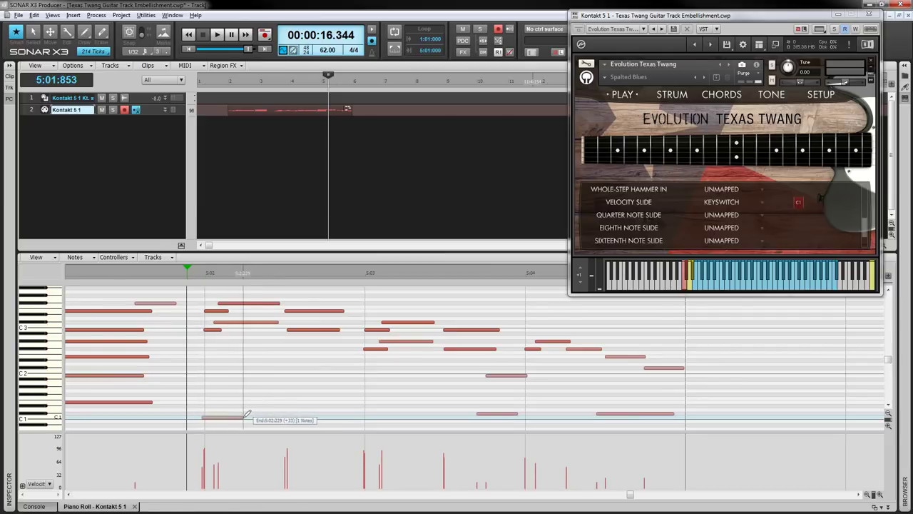
pyautogui.moveTo(359, 415); pyautogui.dragTo(407, 415)
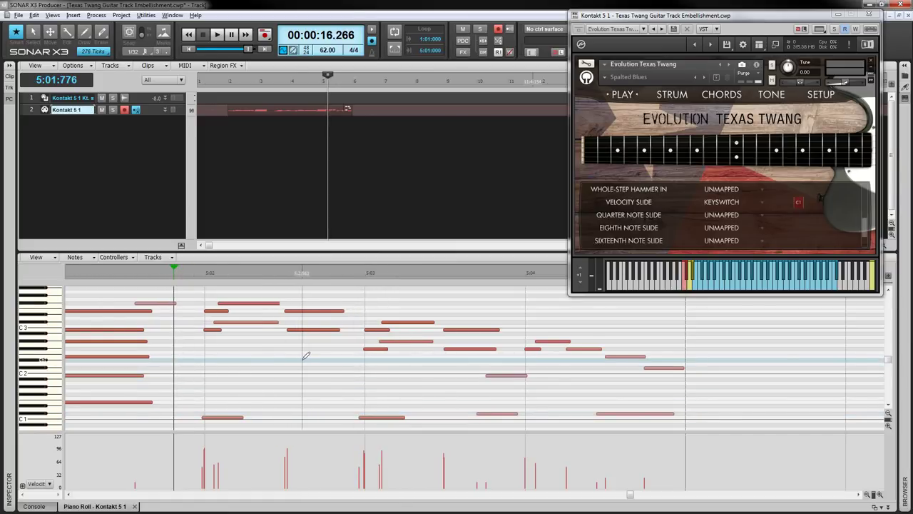
pyautogui.press('space')
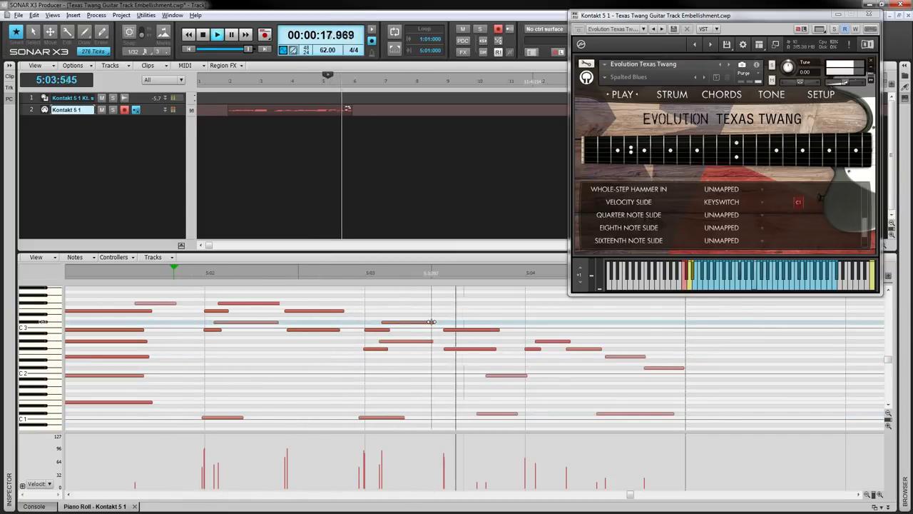
pyautogui.press('space')
# Select the four slide notes and raise their velocity slightly.
pyautogui.press('F6')
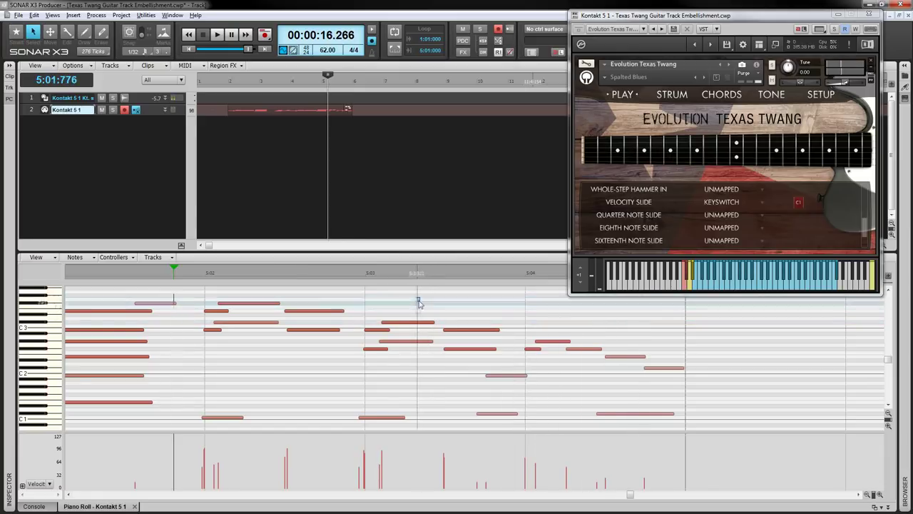
pyautogui.moveTo(419, 303); pyautogui.dragTo(253, 367)
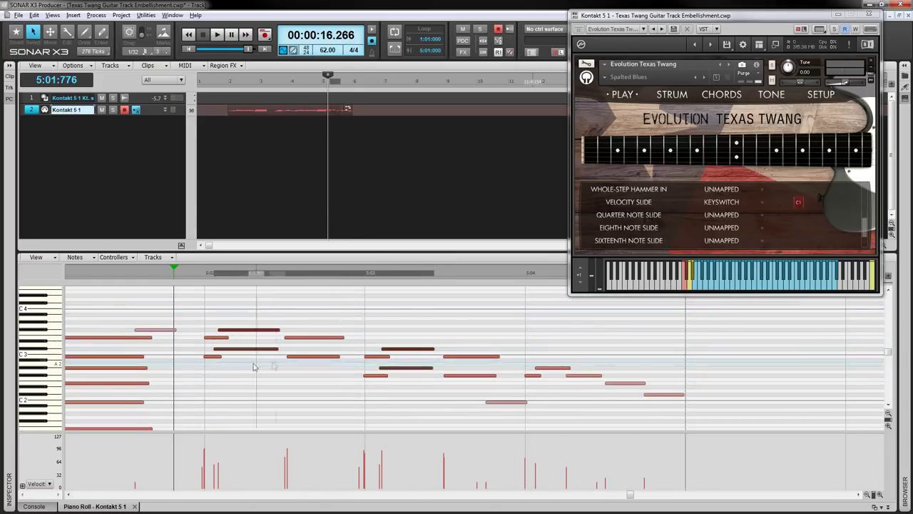
pyautogui.press('F5')
pyautogui.moveTo(414, 339); pyautogui.dragTo(417, 327)
pyautogui.scroll(-3, 428, 335)
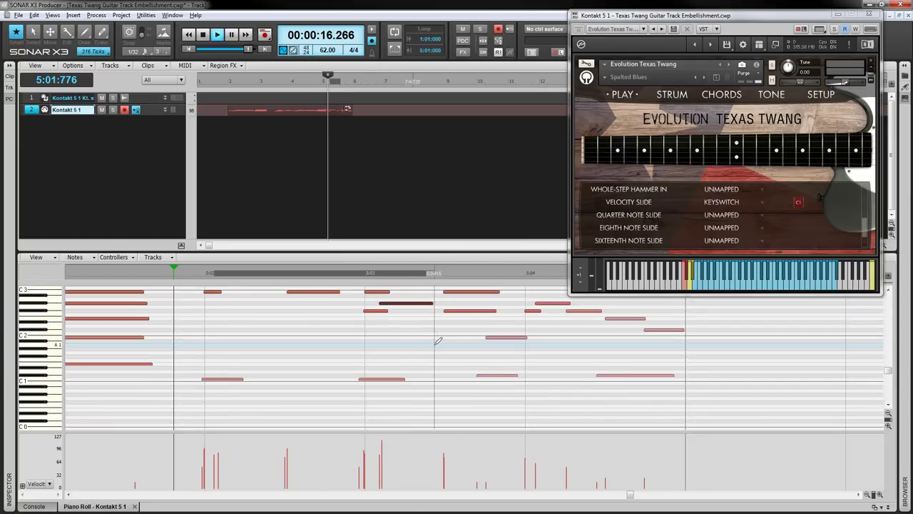
pyautogui.press('space')
pyautogui.scroll(2, 450, 342)
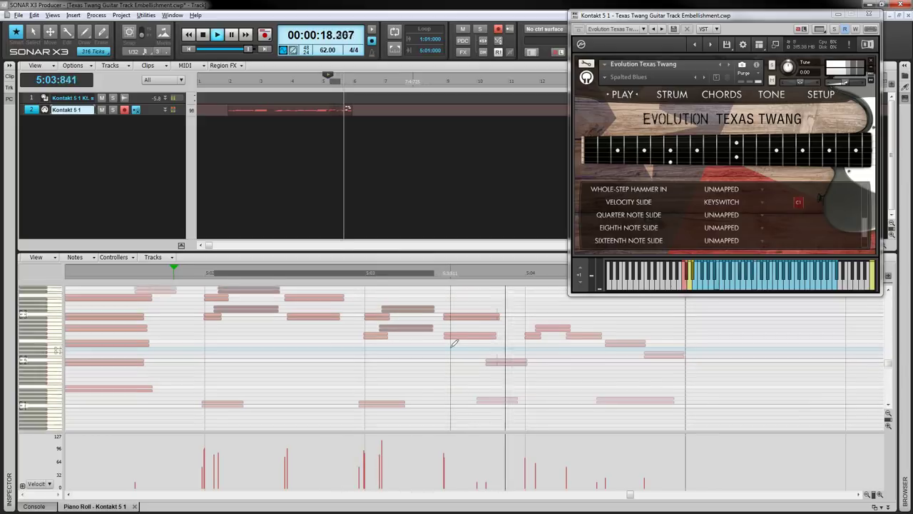
pyautogui.press('space')
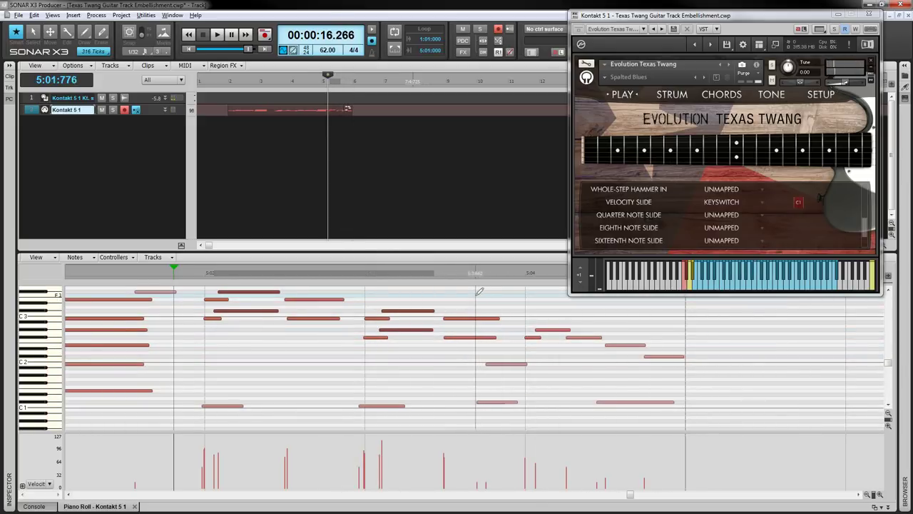
# Add a short C1 keyswitch note just before beat 5:04 and audition from 5:03.
pyautogui.click(477, 272)
pyautogui.moveTo(523, 405); pyautogui.dragTo(551, 405)
pyautogui.press('space')
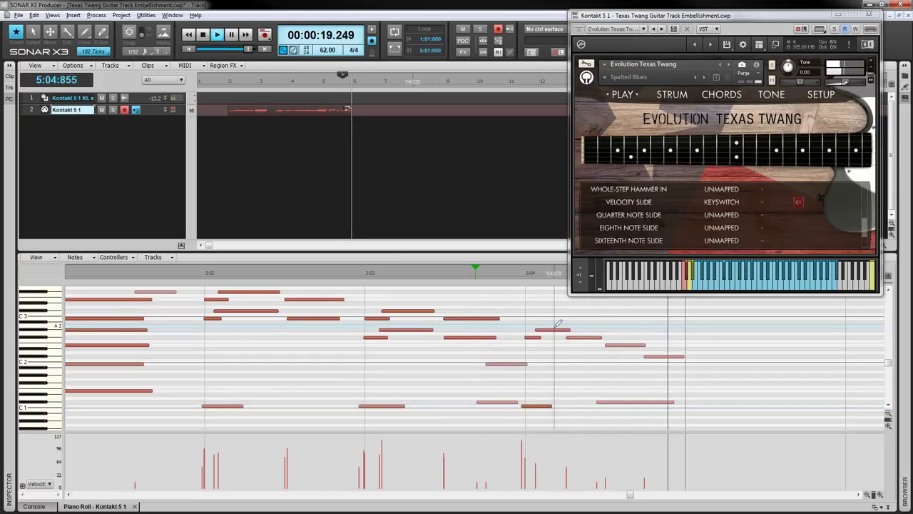
pyautogui.press('space')
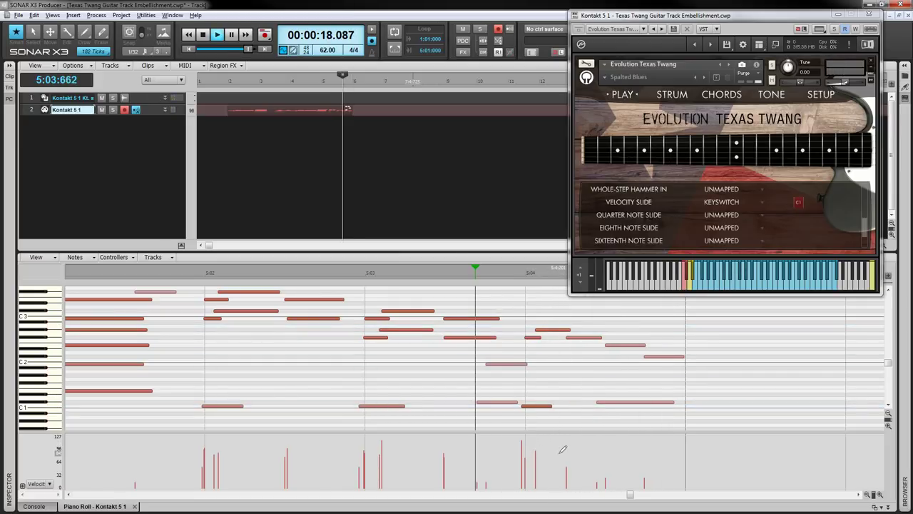
pyautogui.press('space')
pyautogui.click(536, 494)
# Play back from measure 2 and zoom out to view more measures.
pyautogui.moveTo(456, 494); pyautogui.dragTo(156, 493)
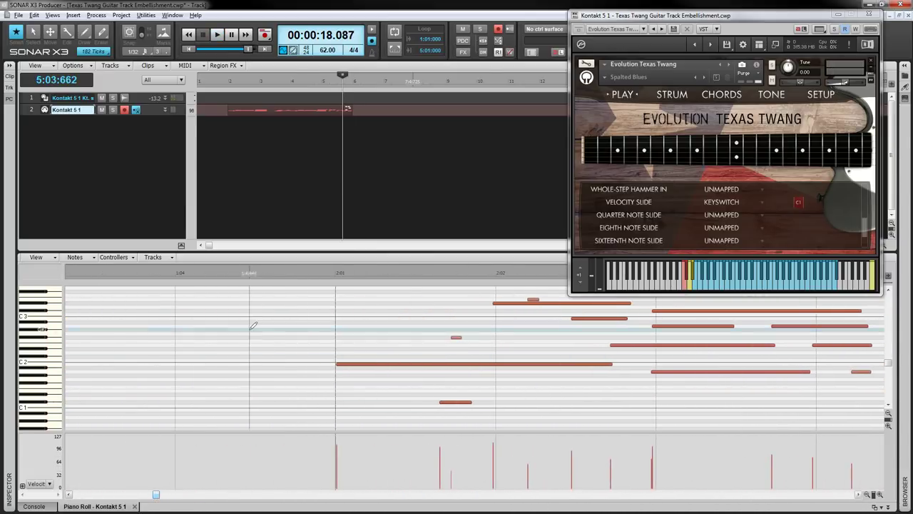
pyautogui.click(337, 328)
pyautogui.press('space')
pyautogui.scroll(3, 721, 393)
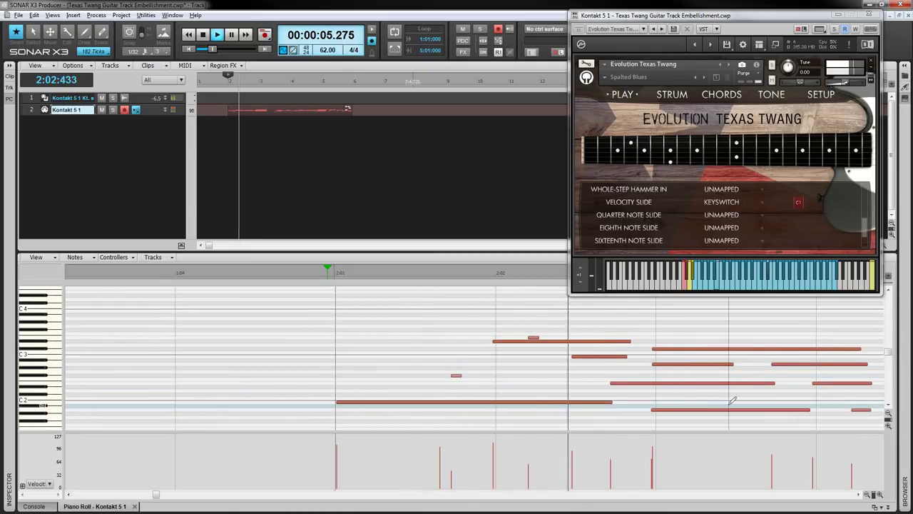
pyautogui.click(868, 495)
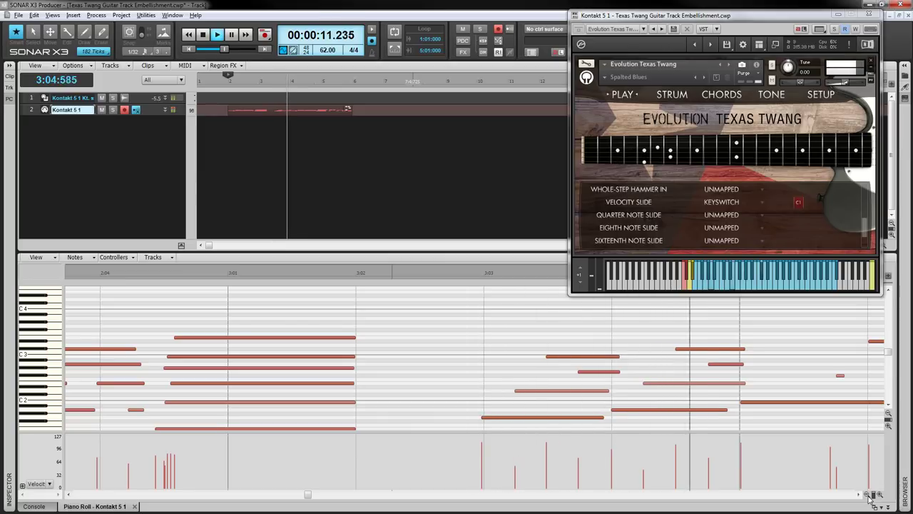
pyautogui.click(868, 496)
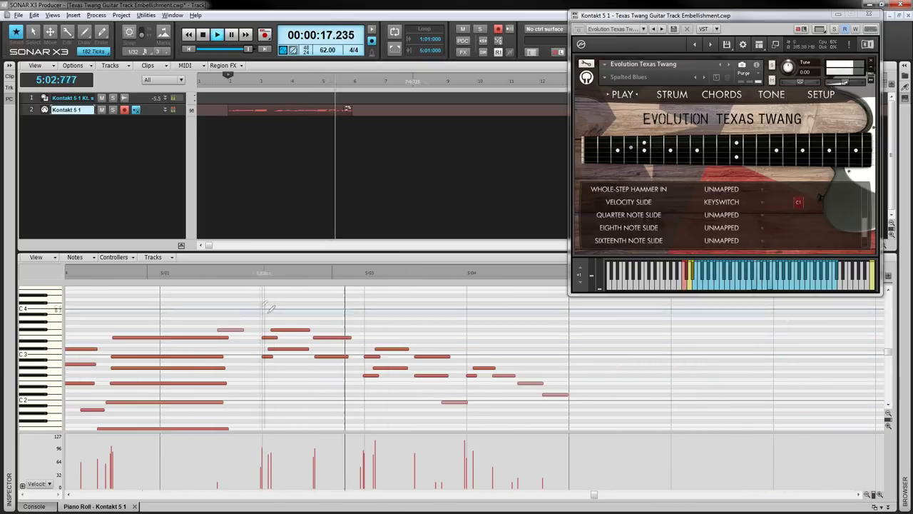
pyautogui.press('space')
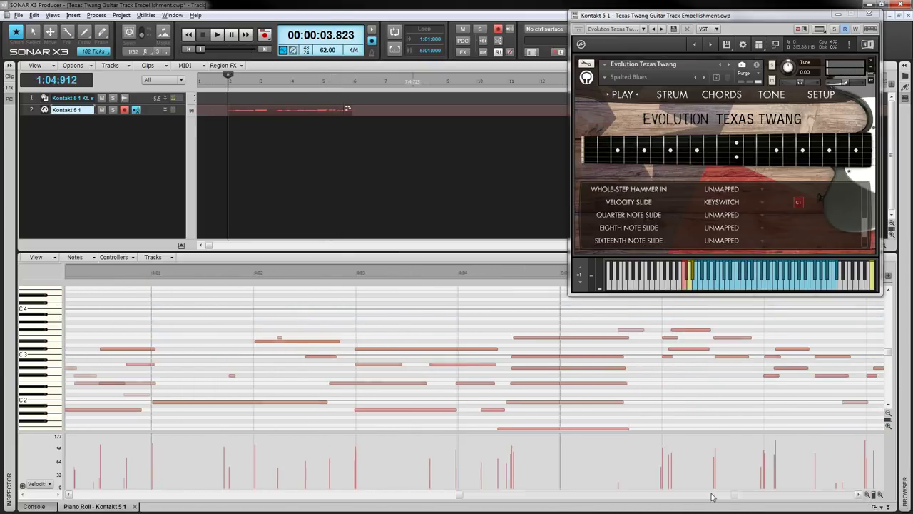
# Delete the stray short high note near beat 5:01.
pyautogui.click(711, 494)
pyautogui.moveTo(734, 494); pyautogui.dragTo(557, 493)
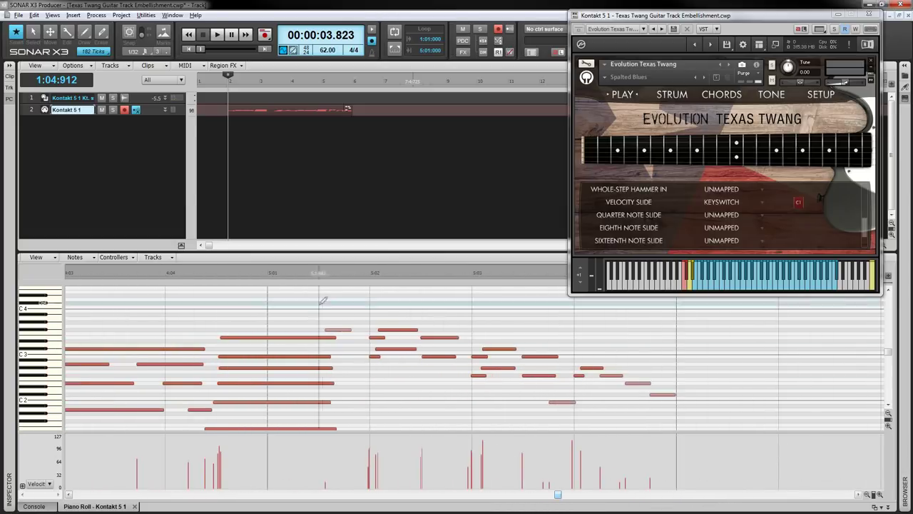
pyautogui.click(327, 321)
pyautogui.moveTo(317, 317); pyautogui.dragTo(351, 332)
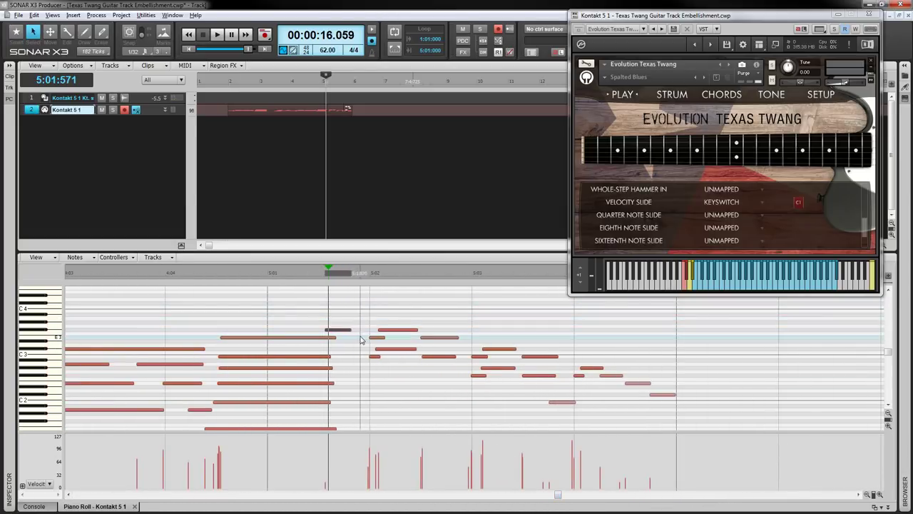
pyautogui.press('Delete')
pyautogui.click(335, 495)
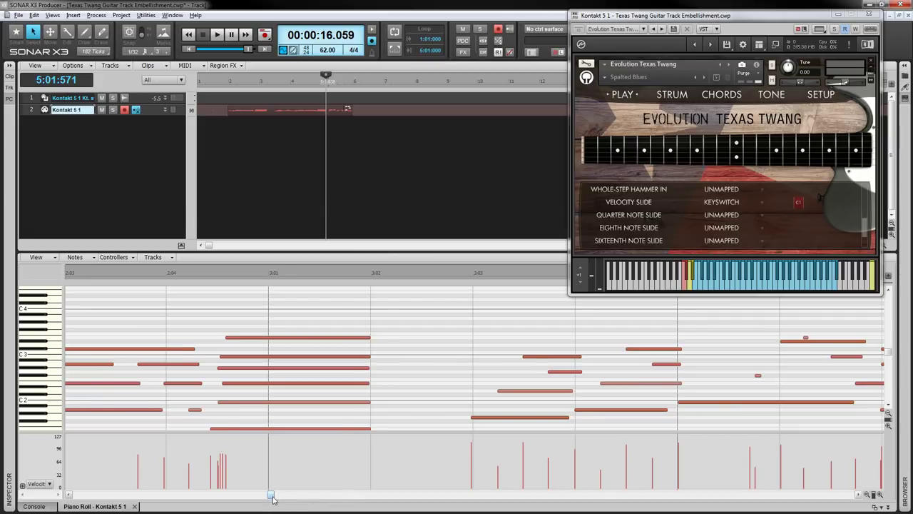
pyautogui.moveTo(271, 495); pyautogui.dragTo(193, 495)
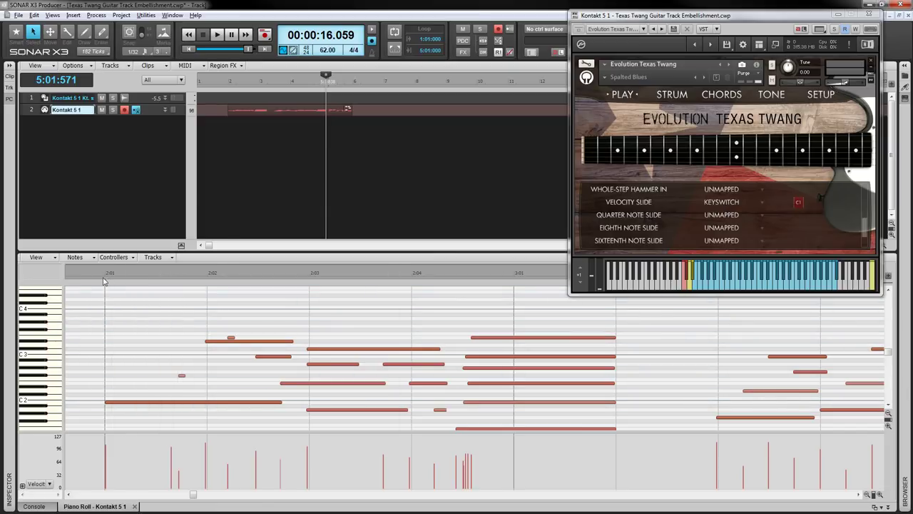
# Set the play start at measure 2, enable snap to grid, and zoom in on measure 2.
pyautogui.click(96, 273)
pyautogui.scroll(-2, 264, 368)
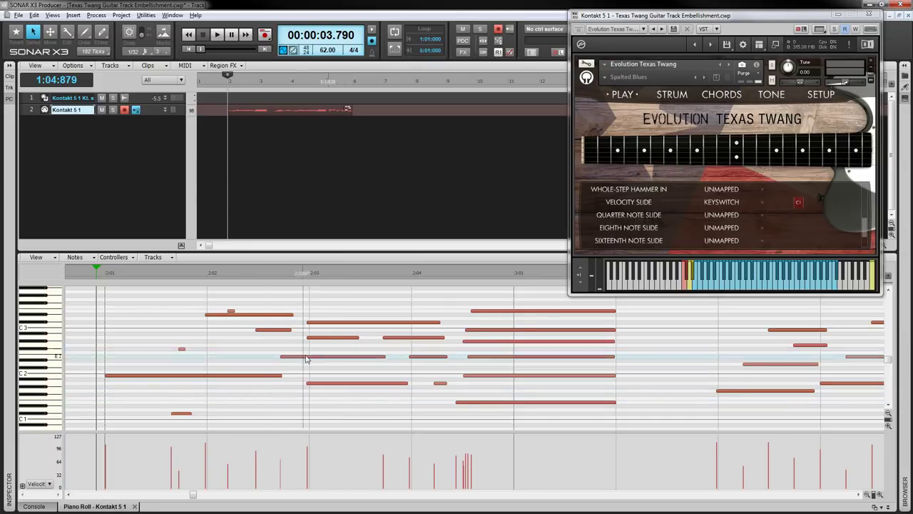
pyautogui.press('n')
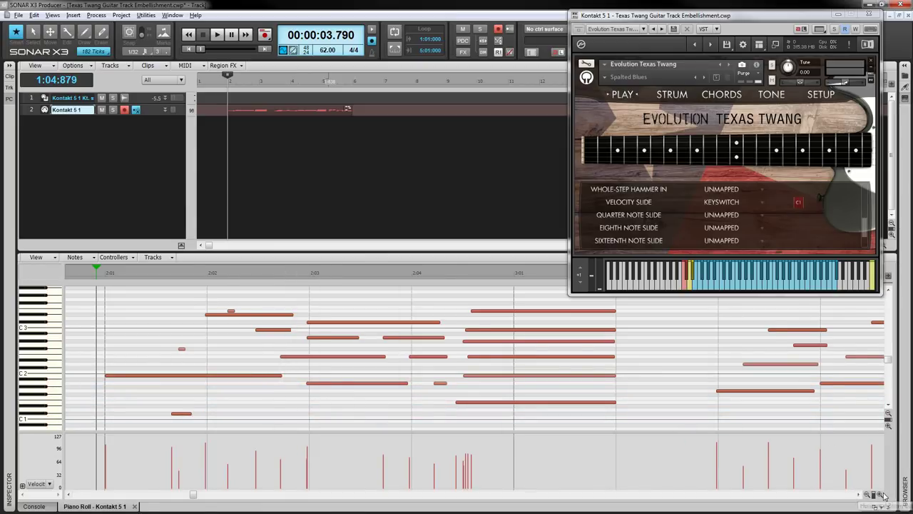
pyautogui.click(860, 496)
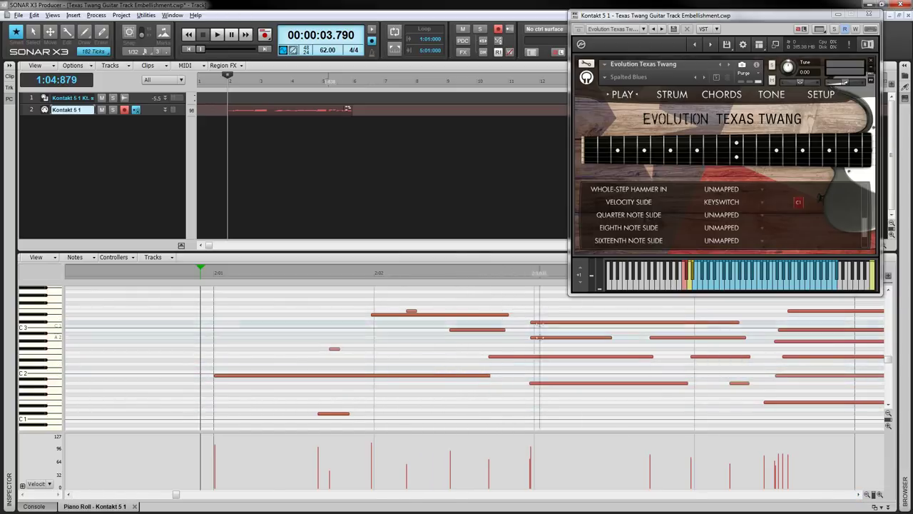
# Draw two short slide notes right after the long B1 note in bar 2, at velocity 82.
pyautogui.press('s')
pyautogui.scroll(1, 488, 359)
pyautogui.click(449, 389)
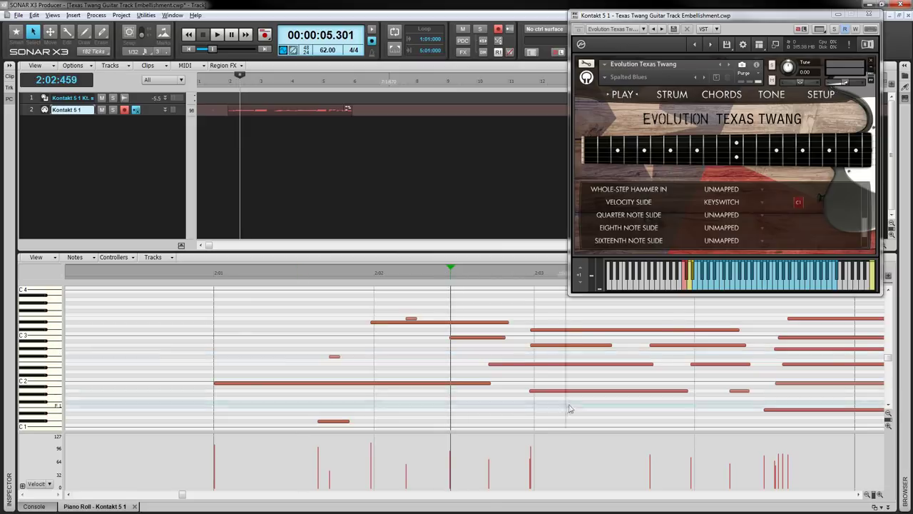
pyautogui.press('t')
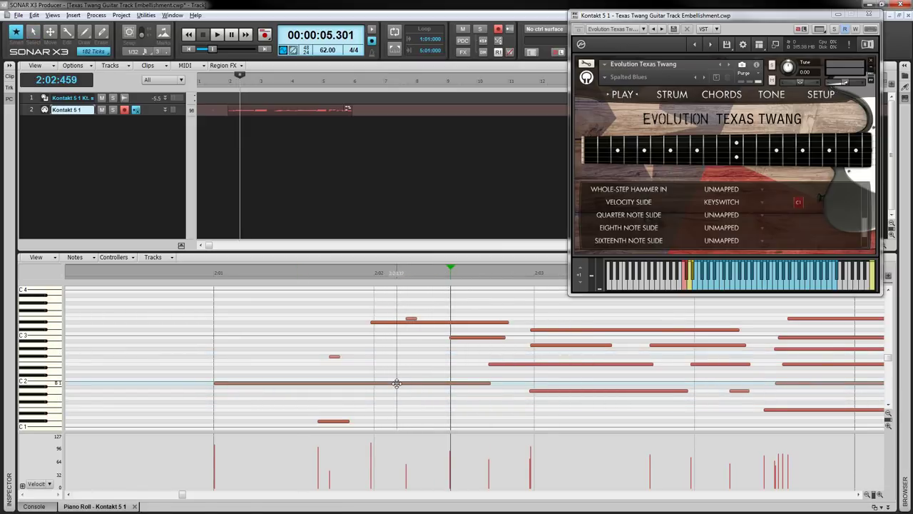
pyautogui.click(396, 383)
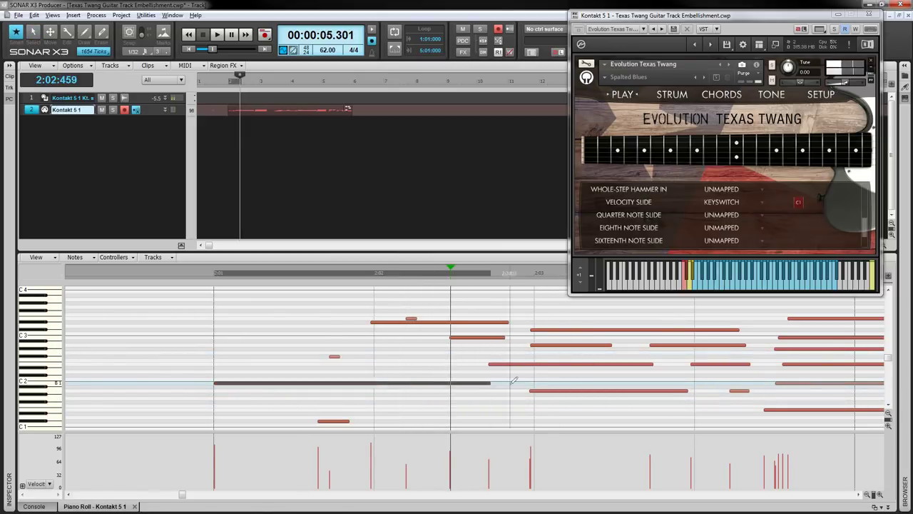
pyautogui.press('s')
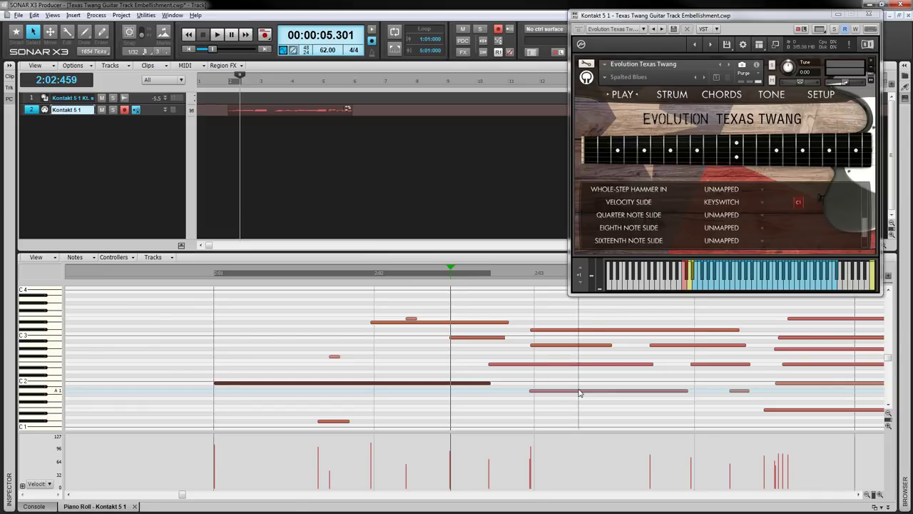
pyautogui.scroll(-1, 579, 392)
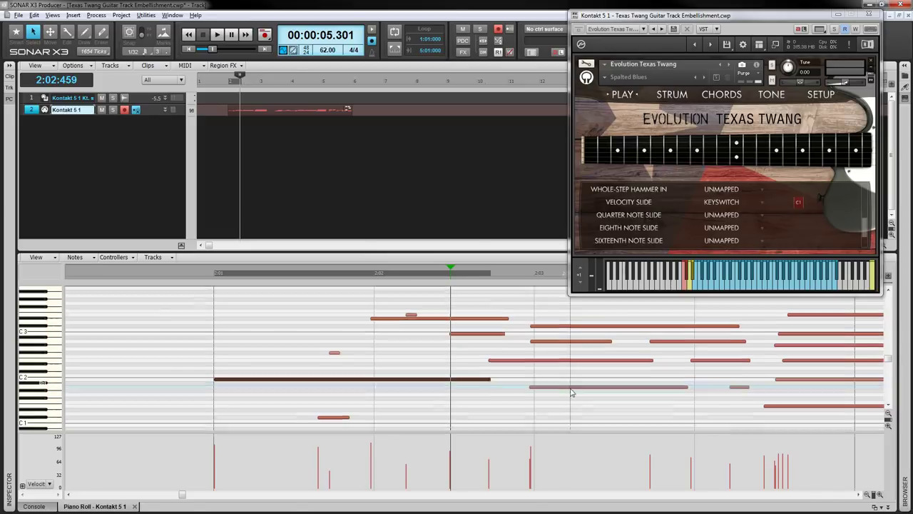
pyautogui.press('F5')
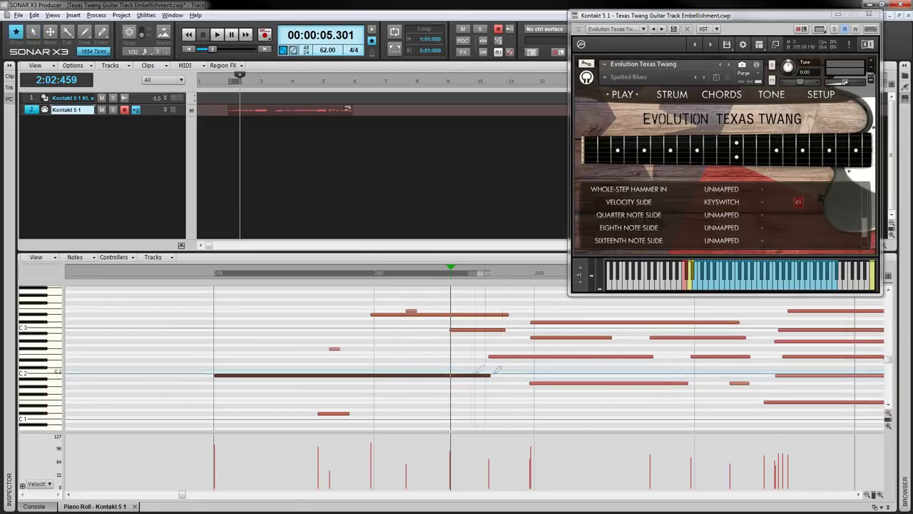
pyautogui.click(433, 376)
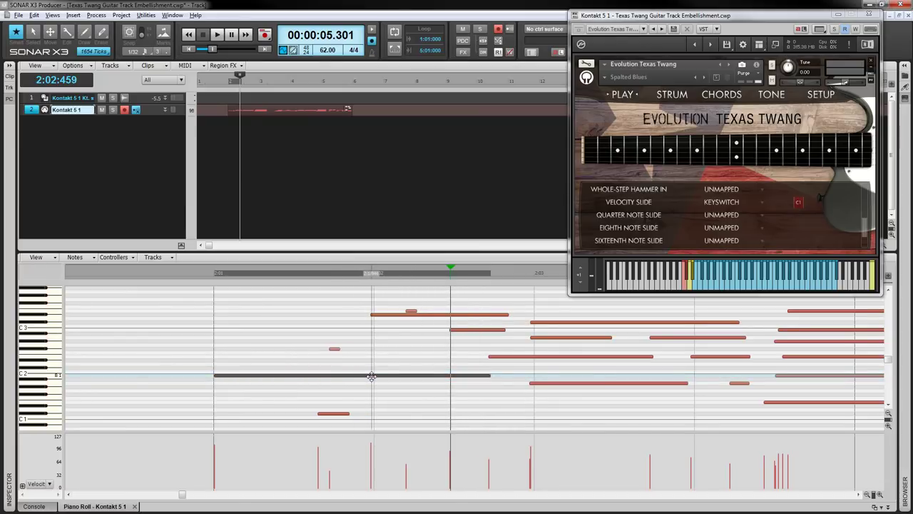
pyautogui.click(488, 374)
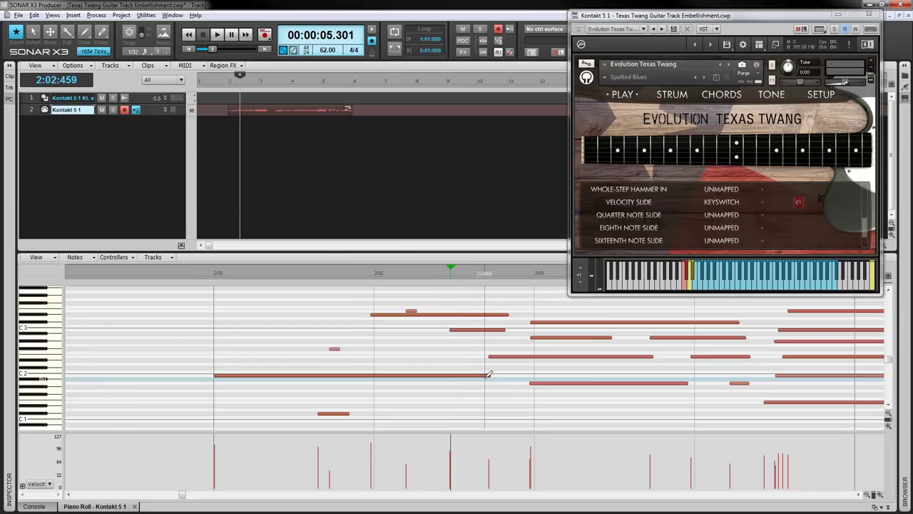
pyautogui.moveTo(486, 377); pyautogui.dragTo(528, 379)
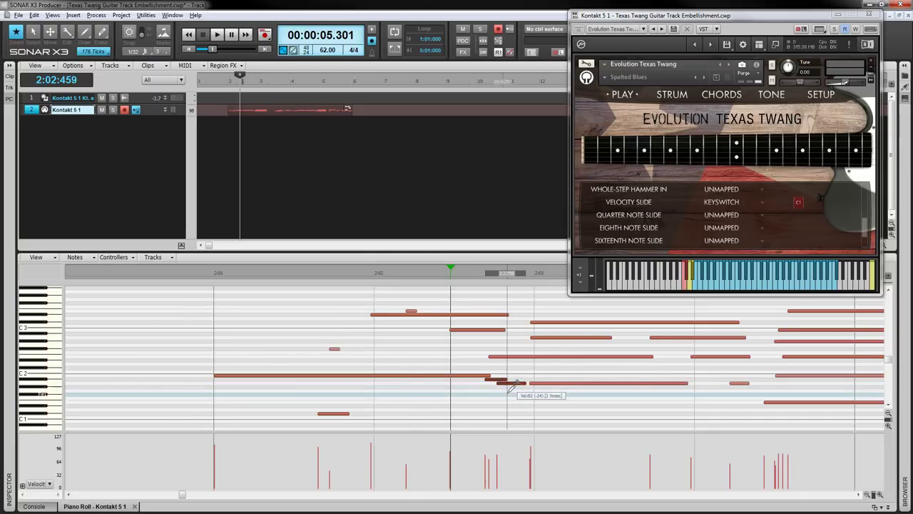
pyautogui.click(184, 347)
# Extend the long bar-2 note about 35 ticks into the slide notes, then audition from bars 2 and 3.
pyautogui.click(183, 347)
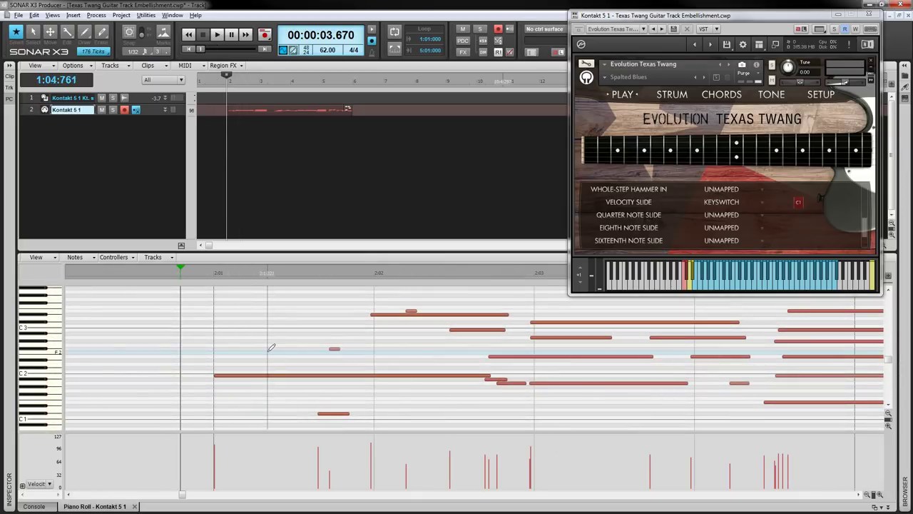
pyautogui.press('space')
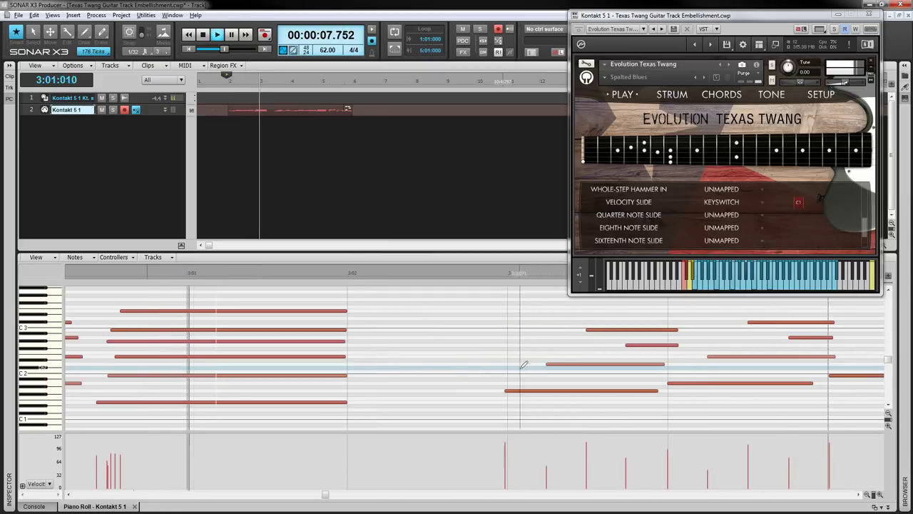
pyautogui.press('space')
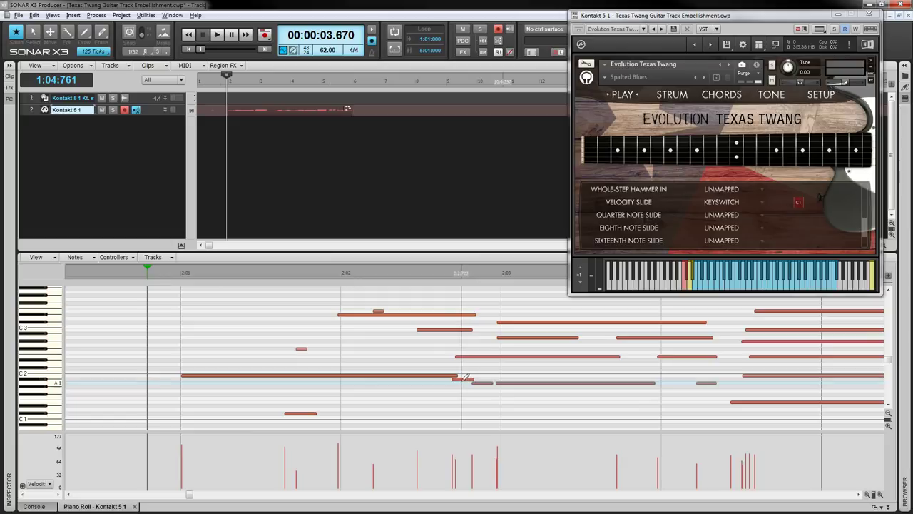
pyautogui.click(462, 378)
pyautogui.moveTo(458, 373); pyautogui.dragTo(466, 379)
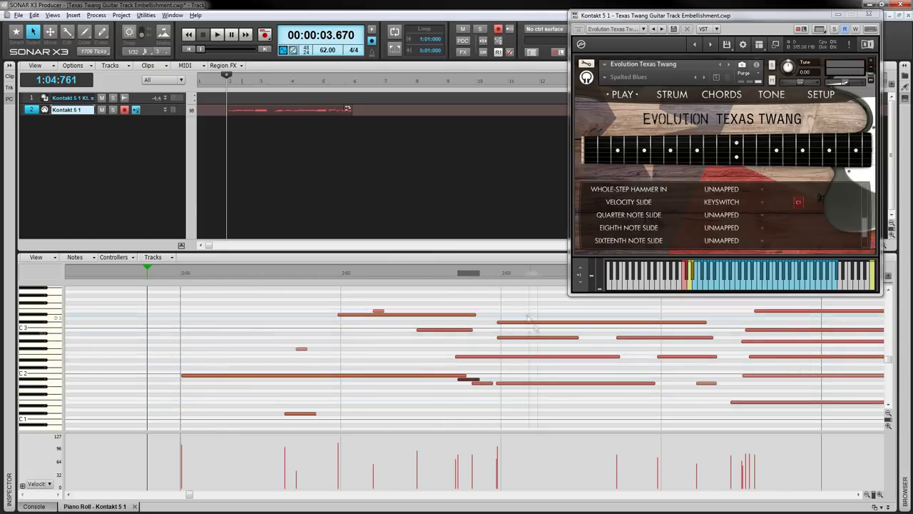
pyautogui.press('space')
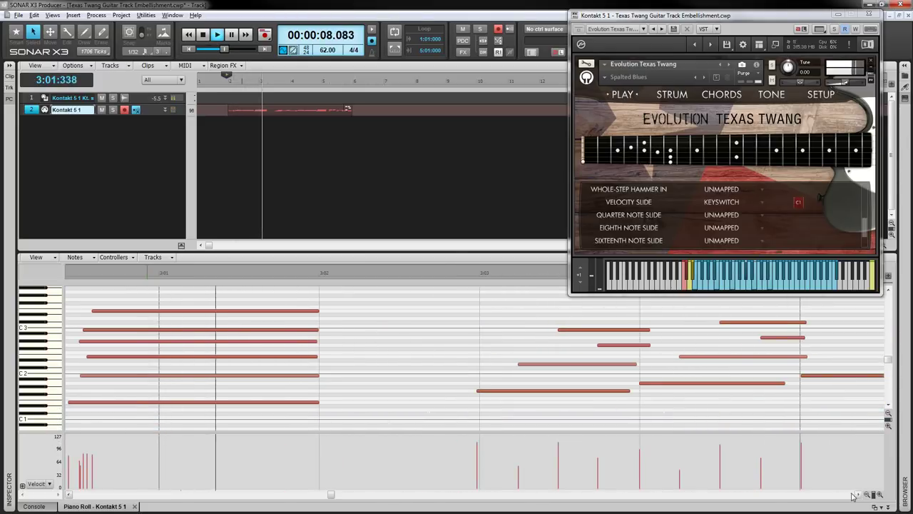
pyautogui.press('space')
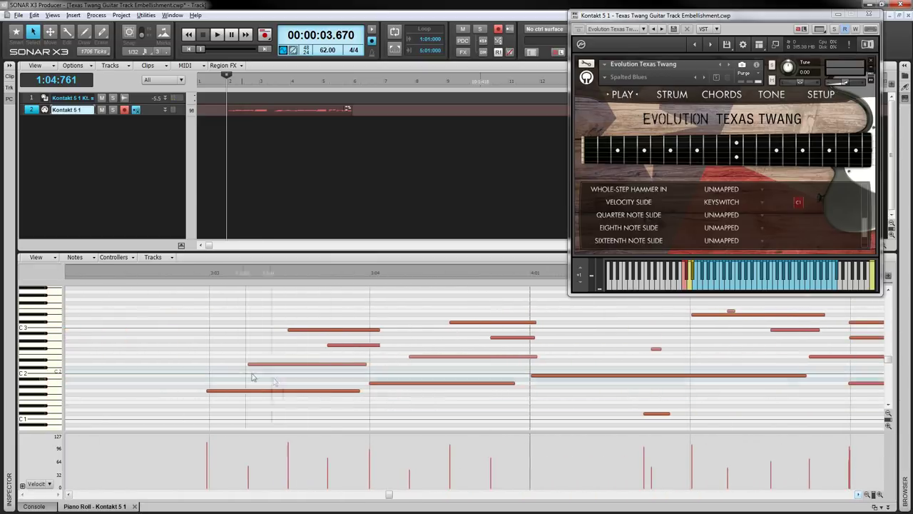
pyautogui.click(191, 374)
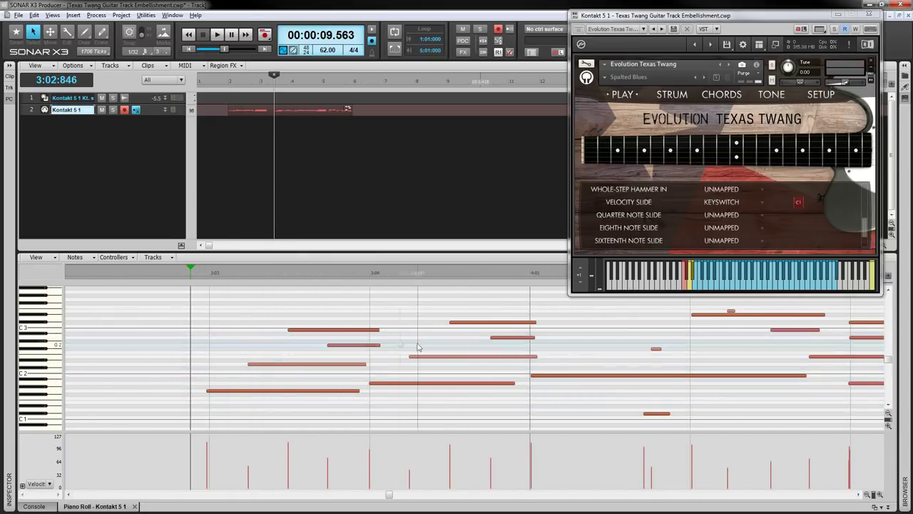
pyautogui.press('space')
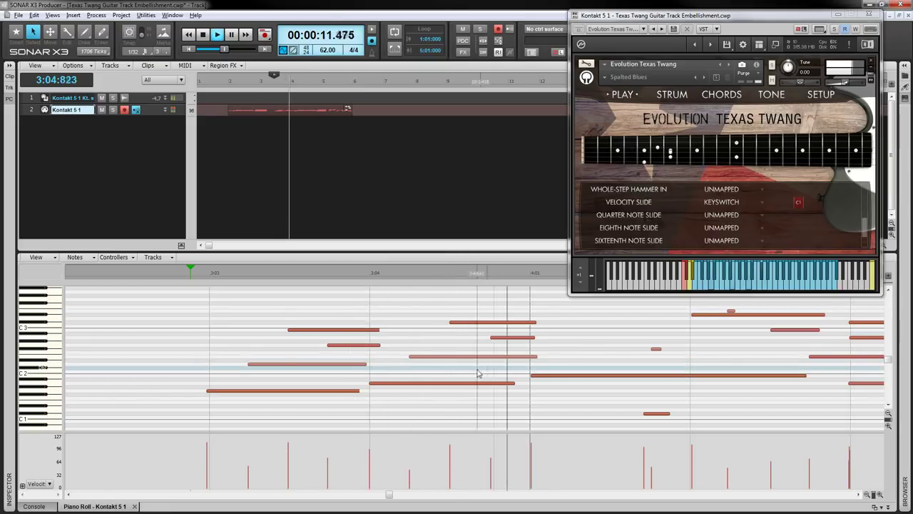
pyautogui.press('space')
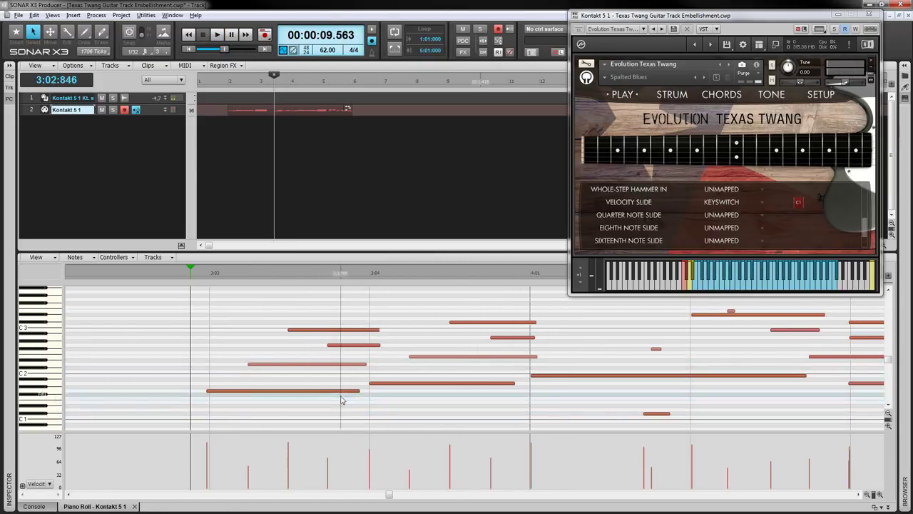
# Shorten the bar-3 note and fit a short A1 slide note before the next note, then play it.
pyautogui.press('F5')
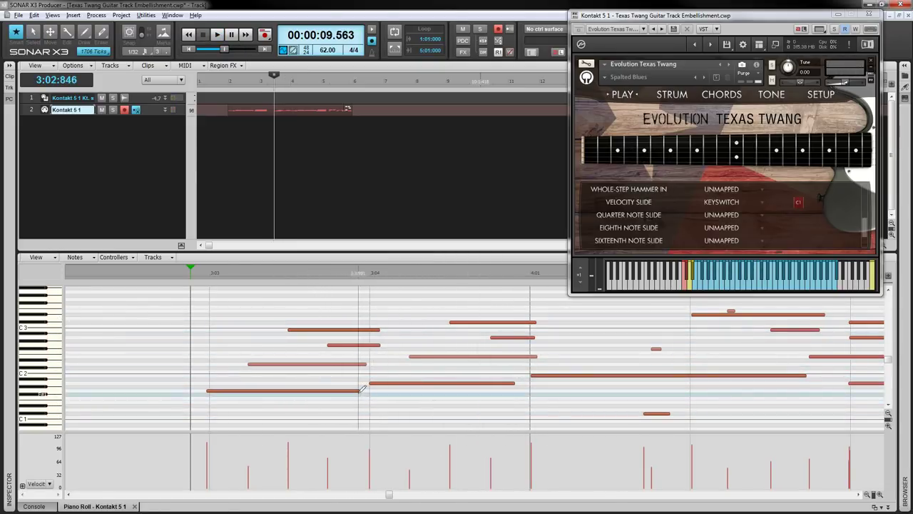
pyautogui.moveTo(359, 391)
pyautogui.mouseDown()
pyautogui.moveTo(346, 396)
pyautogui.moveTo(343, 385)
pyautogui.moveTo(370, 378)
pyautogui.mouseUp()
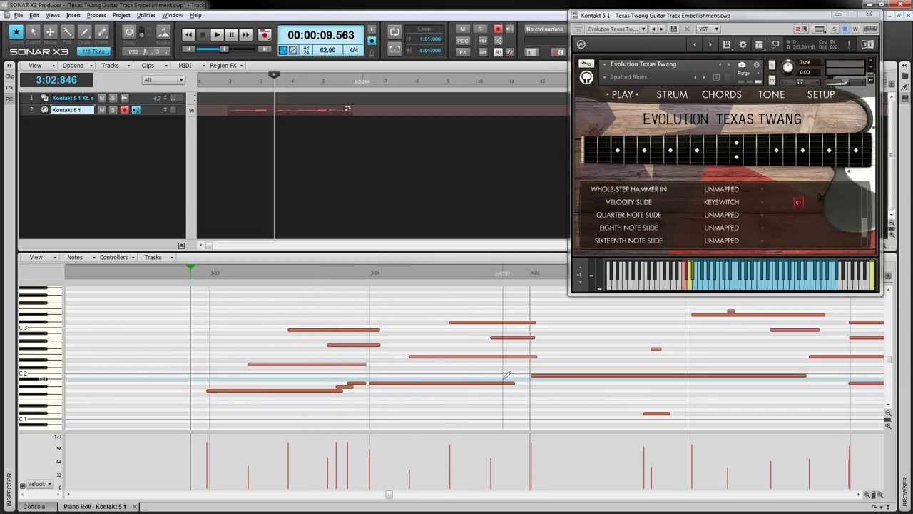
pyautogui.moveTo(504, 386); pyautogui.dragTo(518, 373)
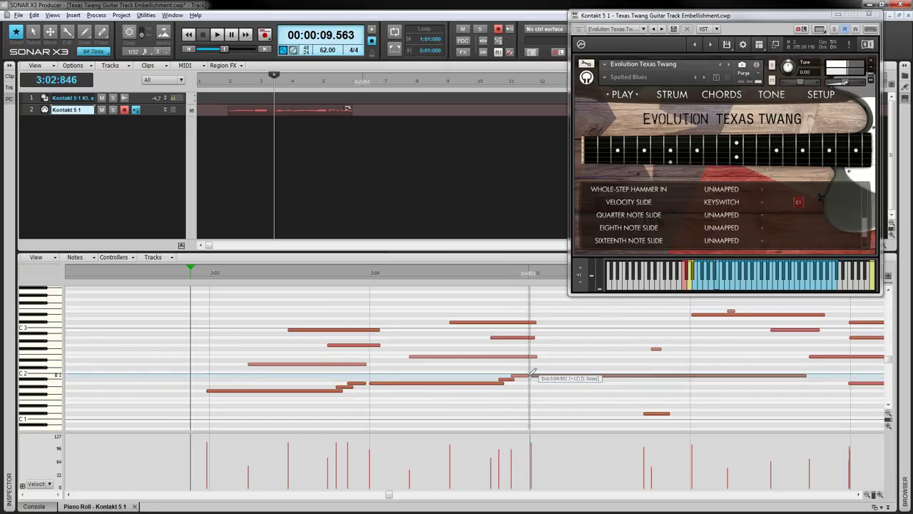
pyautogui.moveTo(534, 372); pyautogui.dragTo(528, 373)
pyautogui.press('F5')
pyautogui.click(509, 269)
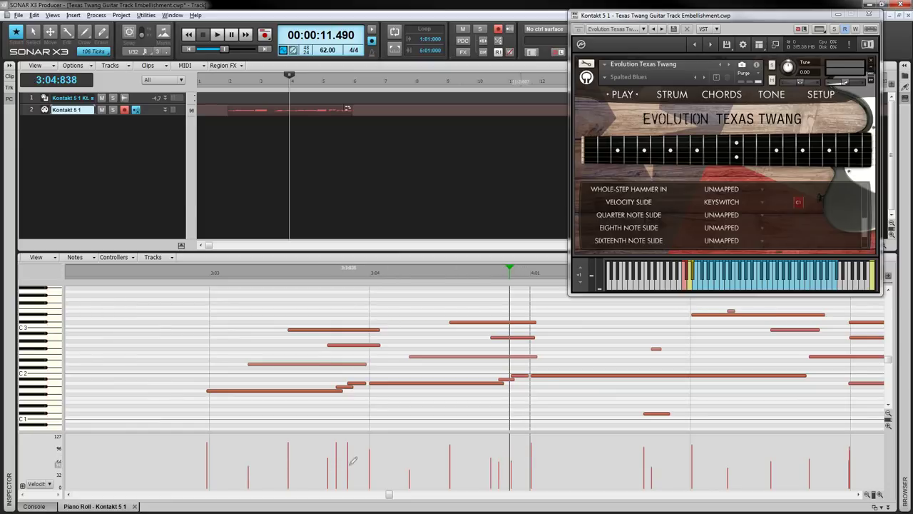
pyautogui.press('space')
pyautogui.click(191, 269)
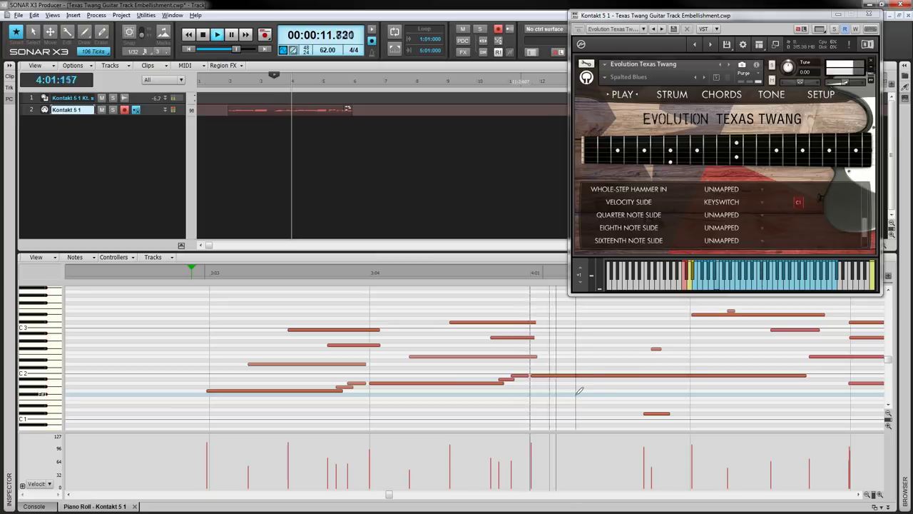
pyautogui.press('space')
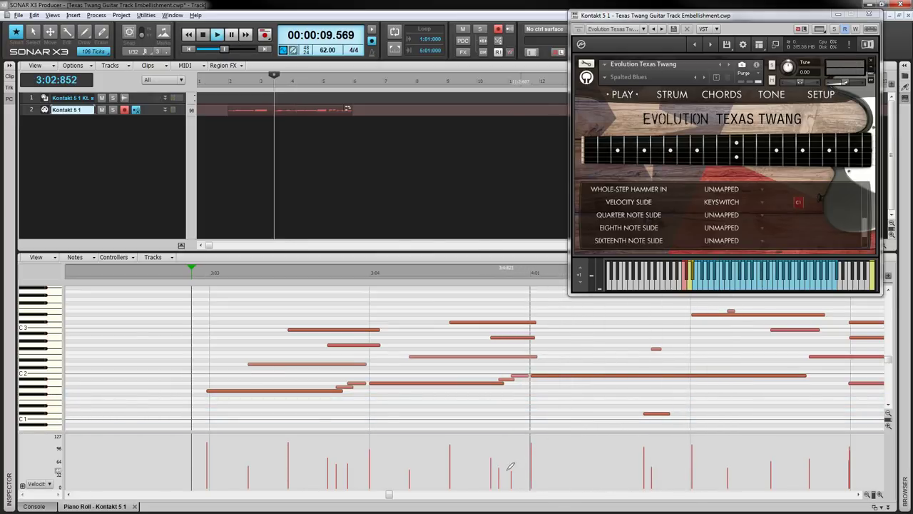
pyautogui.press('space')
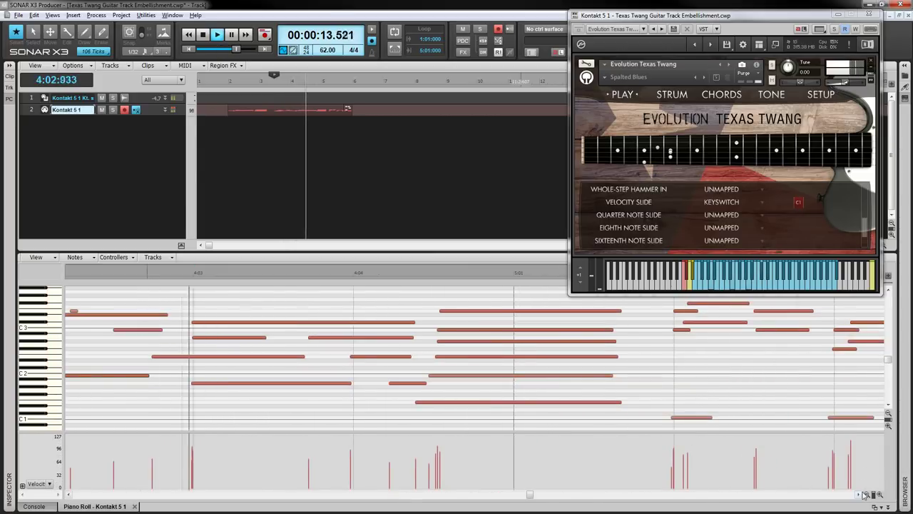
# Lengthen the sustained C2 note in bar 4 by 129 ticks.
pyautogui.press('space')
pyautogui.hscroll(-5, 446, 372)
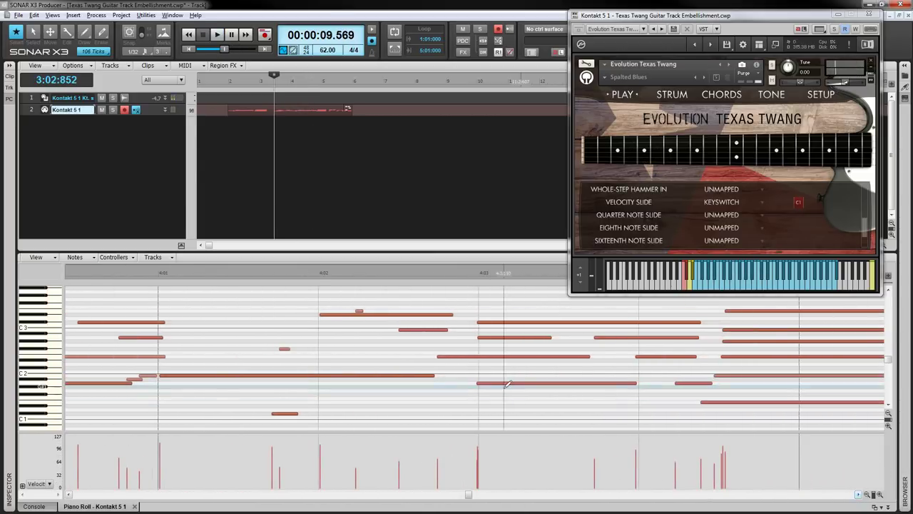
pyautogui.moveTo(433, 375)
pyautogui.mouseDown()
pyautogui.moveTo(468, 372)
pyautogui.moveTo(460, 378)
pyautogui.mouseUp()
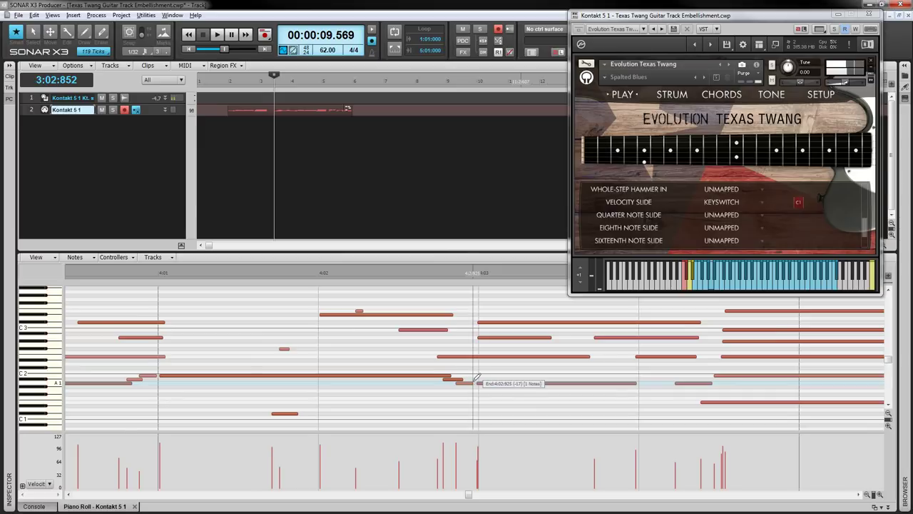
# Add two short A1 slide notes with velocity lowered by 22, then audition bar 4.
pyautogui.moveTo(478, 378); pyautogui.dragTo(472, 379)
pyautogui.click(466, 383)
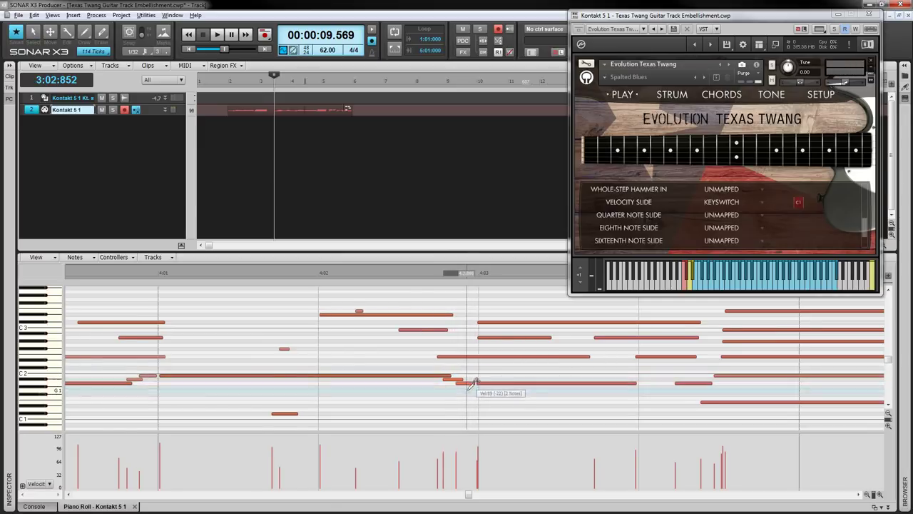
pyautogui.click(143, 297)
pyautogui.press('space')
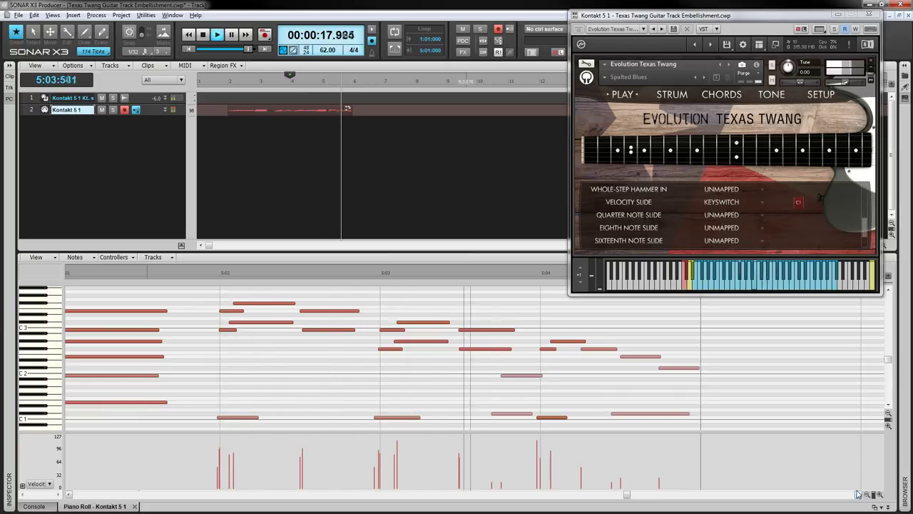
pyautogui.press('space')
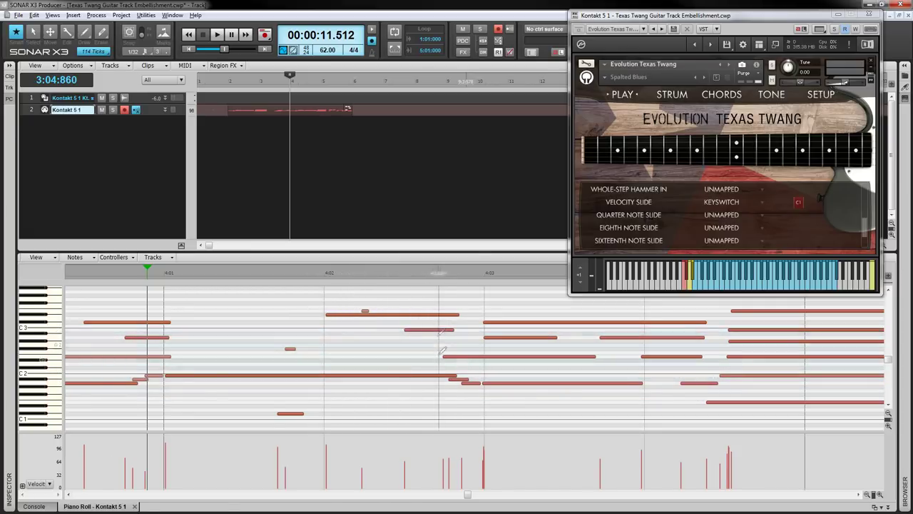
# Audition bar 4 from a play position inside the bar.
pyautogui.click(305, 272)
pyautogui.scroll(2, 458, 358)
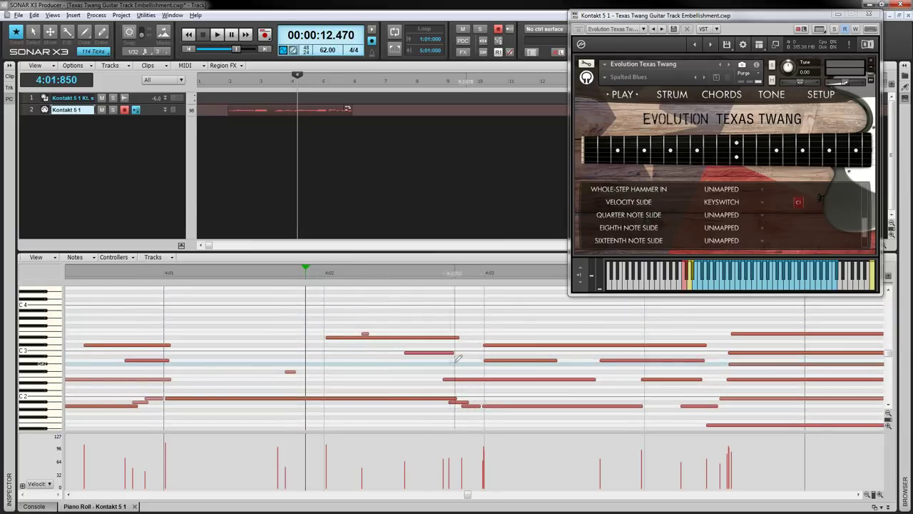
pyautogui.press('space')
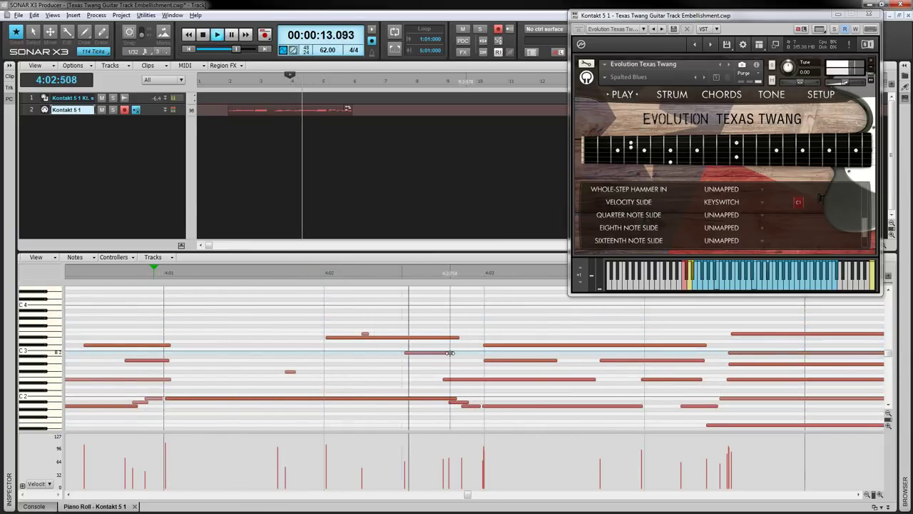
pyautogui.press('space')
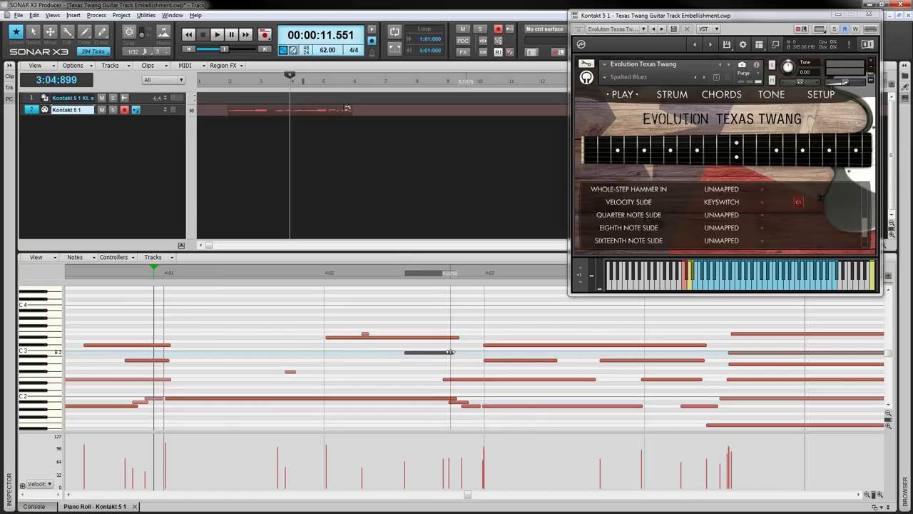
# Stretch the B2 note near 4:02 slightly longer and set the Now time to 4:02:890.
pyautogui.moveTo(450, 352); pyautogui.dragTo(454, 352)
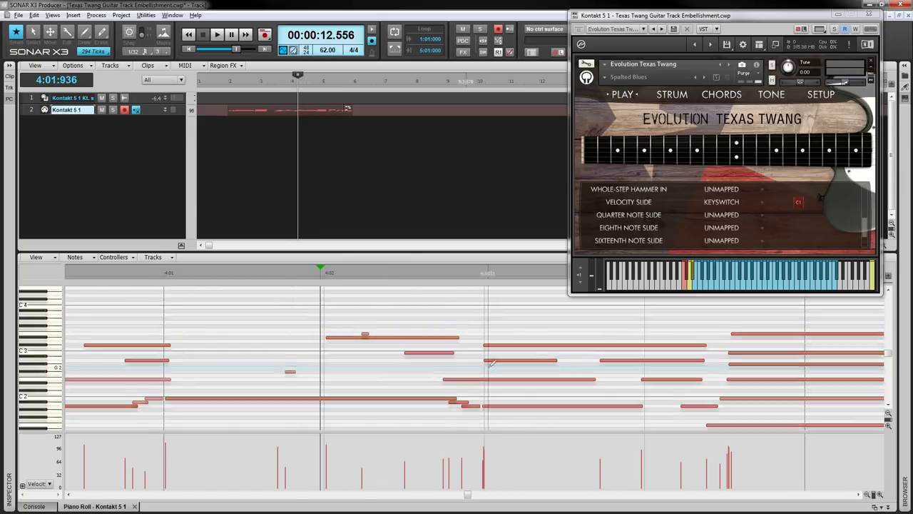
pyautogui.scroll(-1, 400, 336)
pyautogui.moveTo(454, 347); pyautogui.dragTo(459, 354)
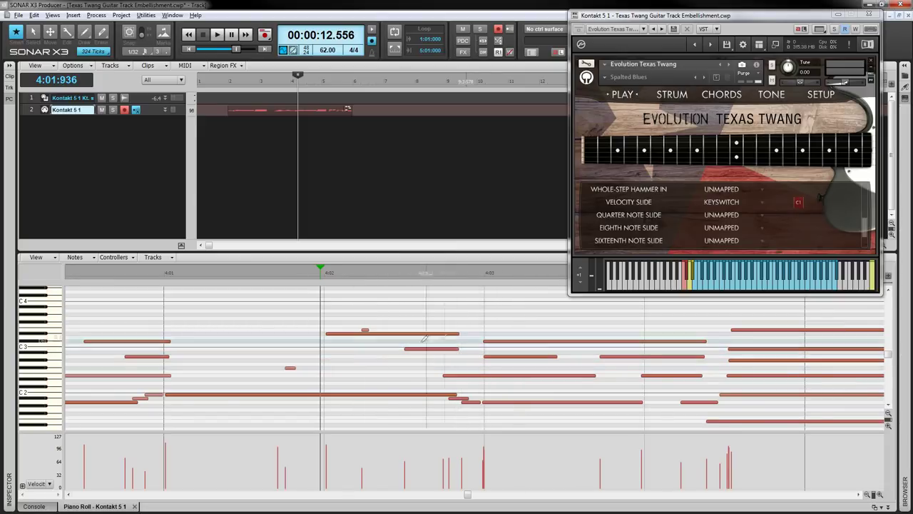
pyautogui.click(478, 342)
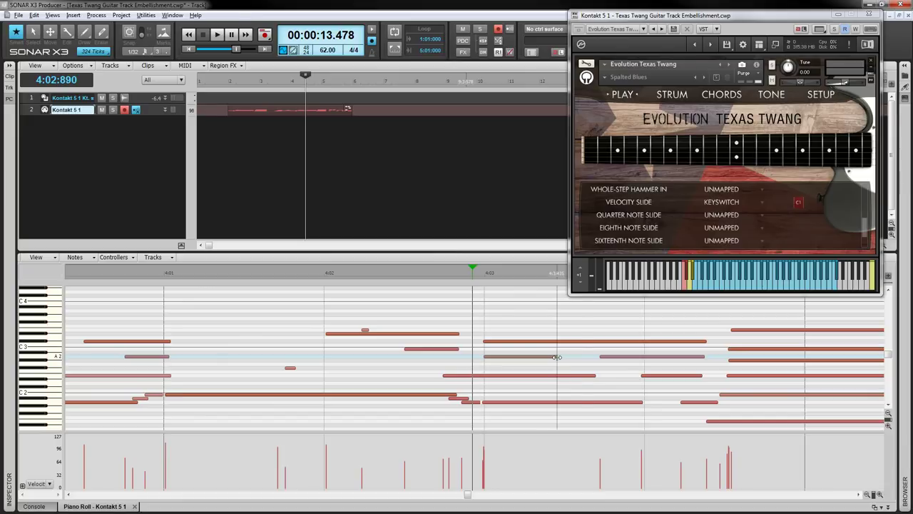
pyautogui.click(859, 495)
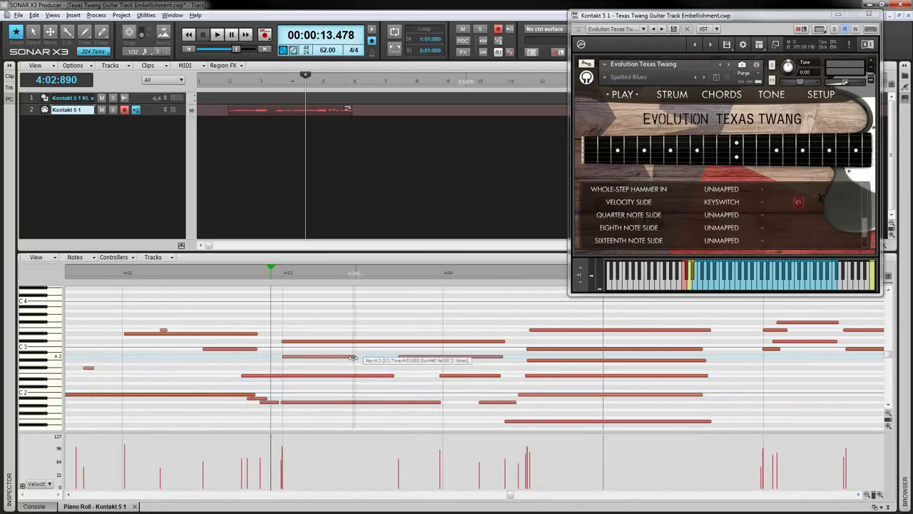
# Lengthen the A2 note to end at 4:03:640 and set playback start to 4:02:882.
pyautogui.moveTo(352, 357); pyautogui.dragTo(396, 365)
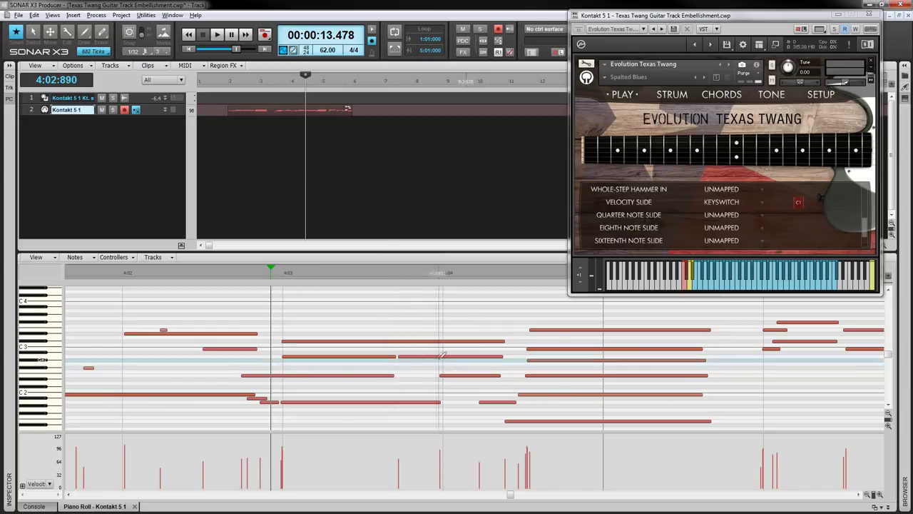
pyautogui.click(250, 311)
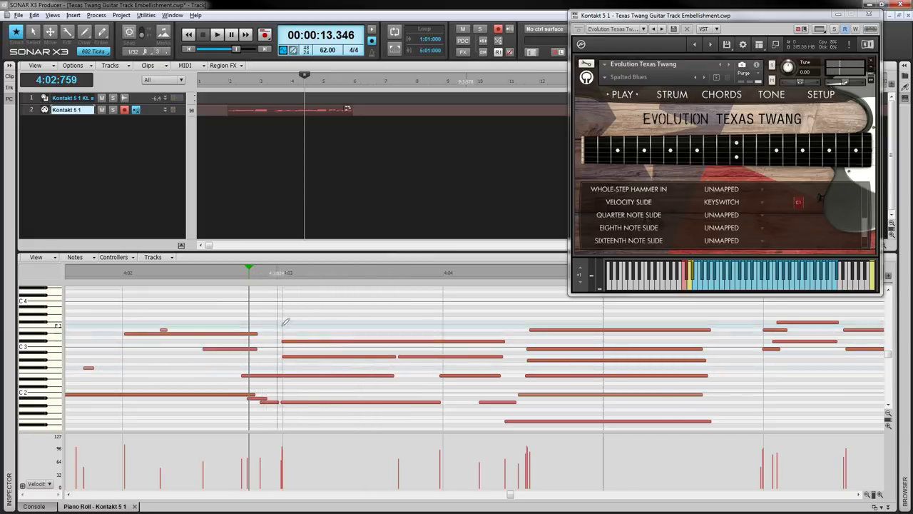
pyautogui.click(272, 318)
# Audition the lengthened A2 note, then move the Now time back to 1:04:909.
pyautogui.press('space')
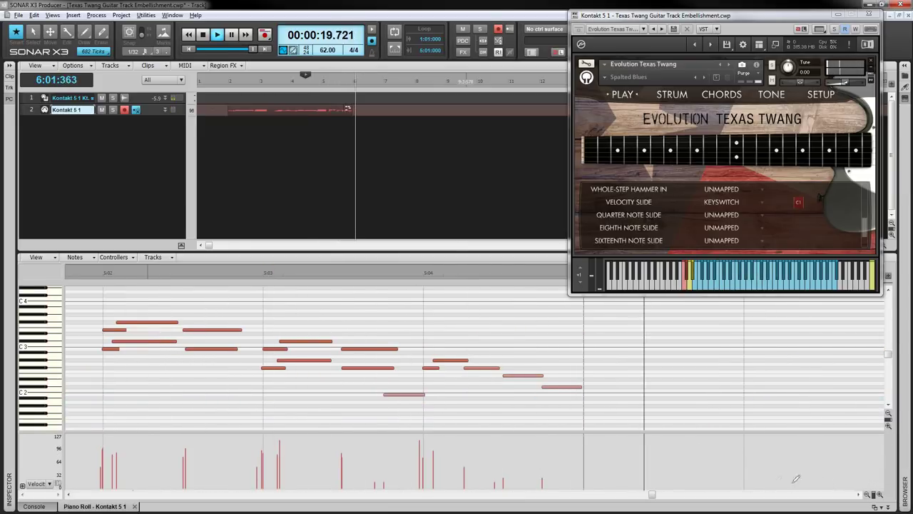
pyautogui.press('space')
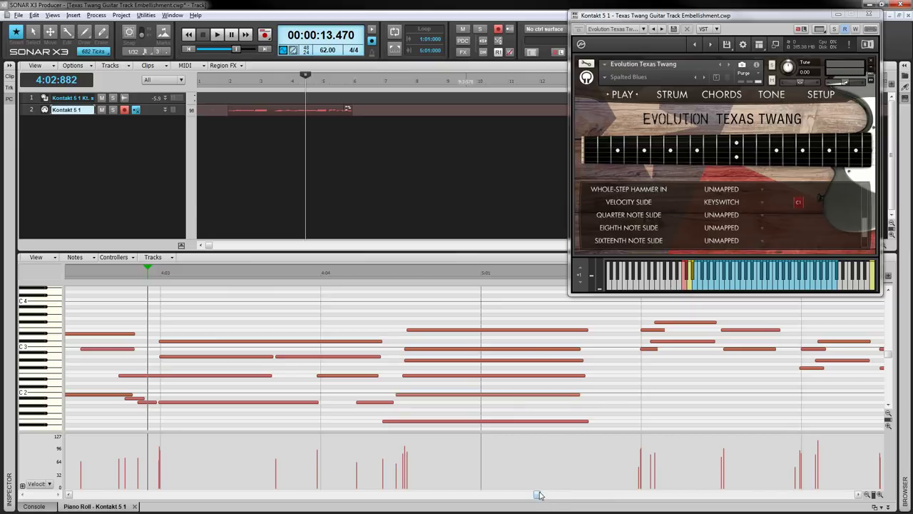
pyautogui.moveTo(536, 497); pyautogui.dragTo(178, 506)
pyautogui.click(221, 377)
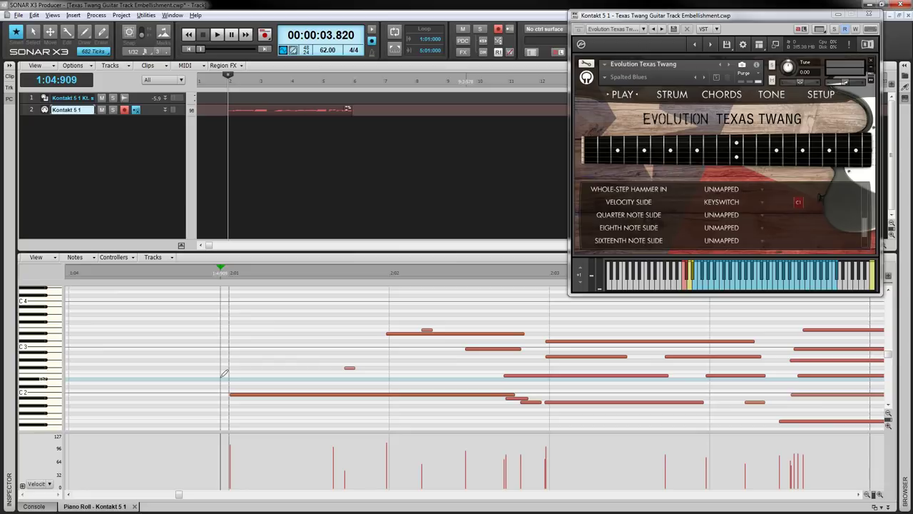
# Play the guitar part from bar 1 zoomed out, stop, and scroll up toward C4–C6.
pyautogui.scroll(1, 224, 371)
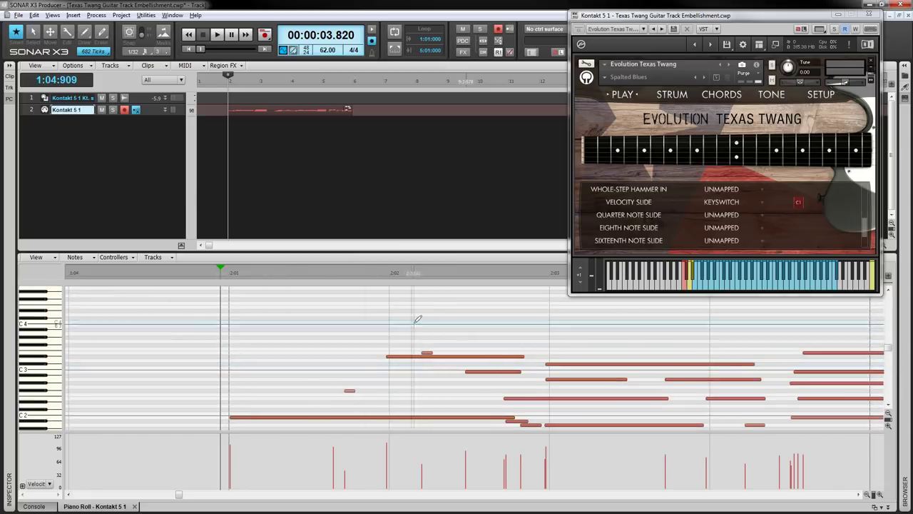
pyautogui.scroll(2, 403, 322)
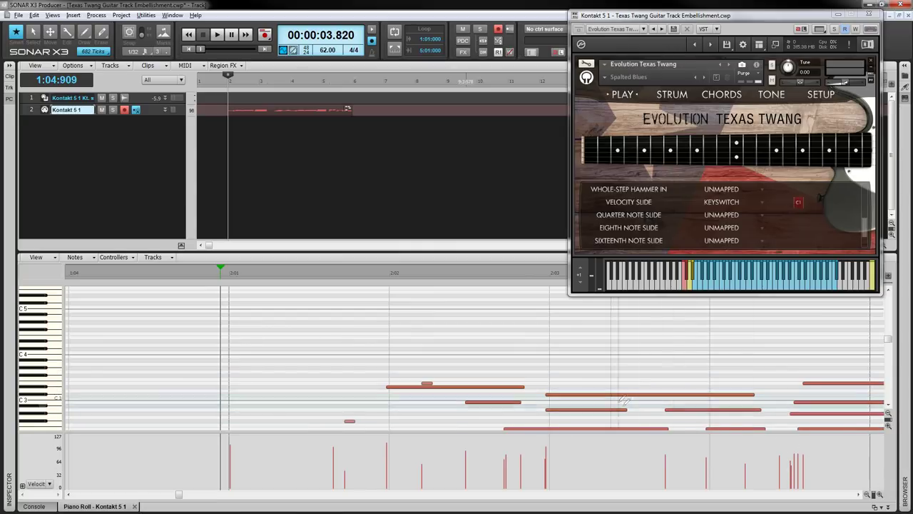
pyautogui.press('space')
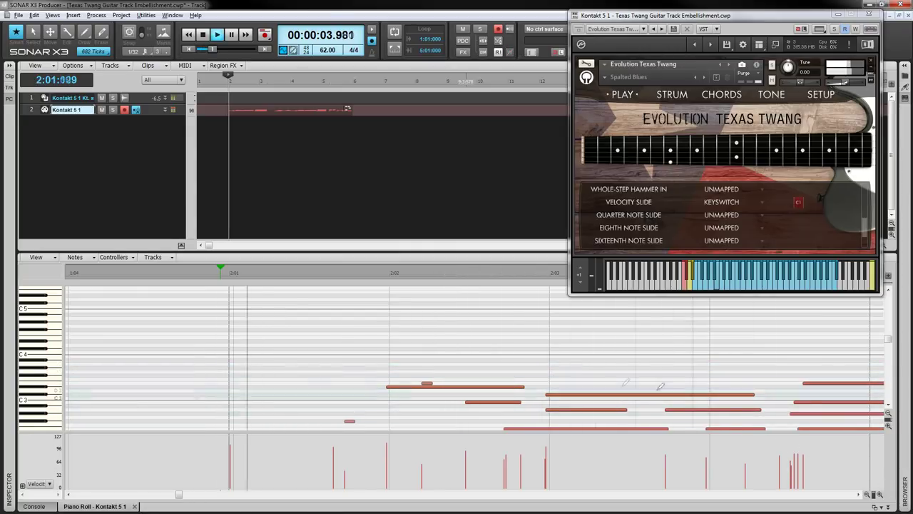
pyautogui.click(878, 494)
pyautogui.scroll(-2, 645, 343)
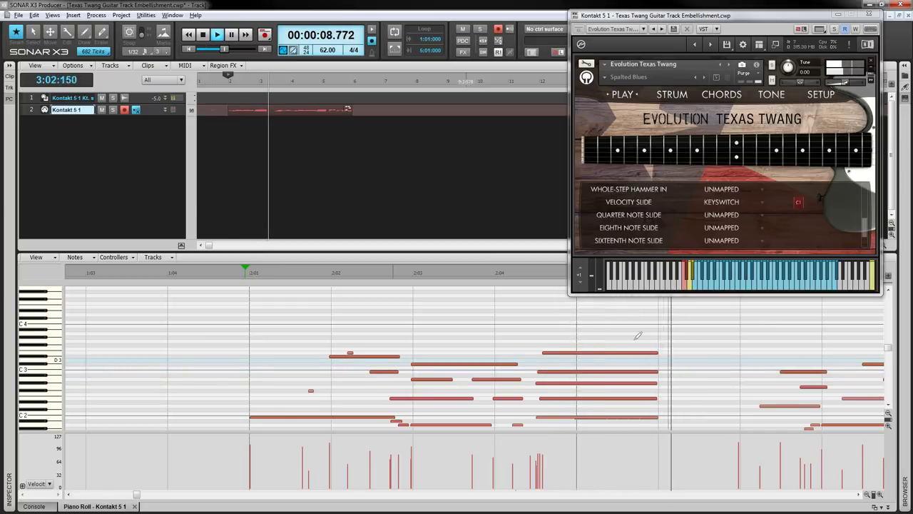
pyautogui.press('space')
pyautogui.scroll(4, 662, 329)
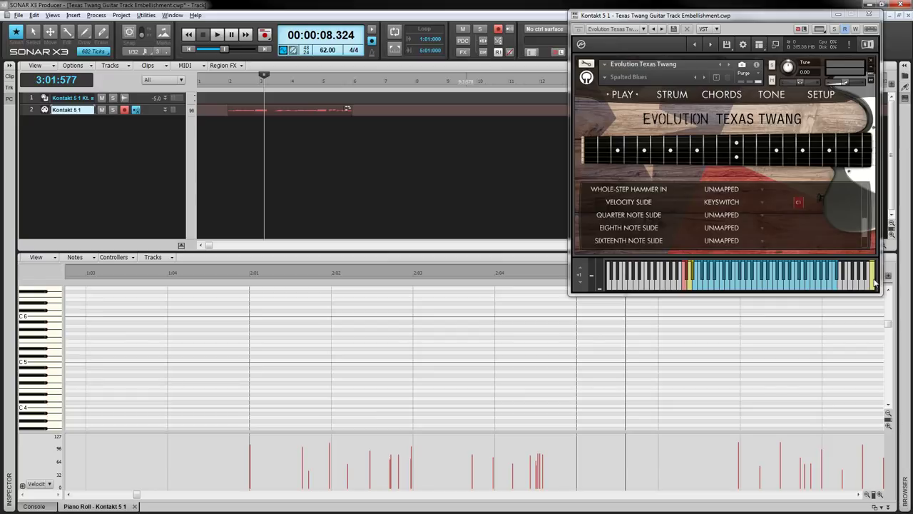
# Draw a high accent note near 3:02, raise it to C6, and play it back.
pyautogui.click(872, 283)
pyautogui.moveTo(629, 352); pyautogui.dragTo(633, 364)
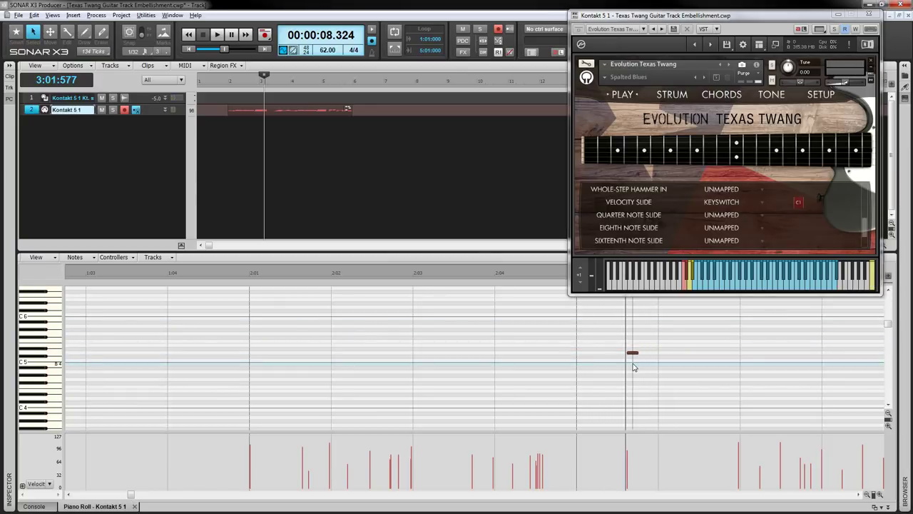
pyautogui.press('Delete')
pyautogui.scroll(-3, 632, 367)
pyautogui.moveTo(667, 329); pyautogui.dragTo(725, 329)
pyautogui.scroll(3, 699, 336)
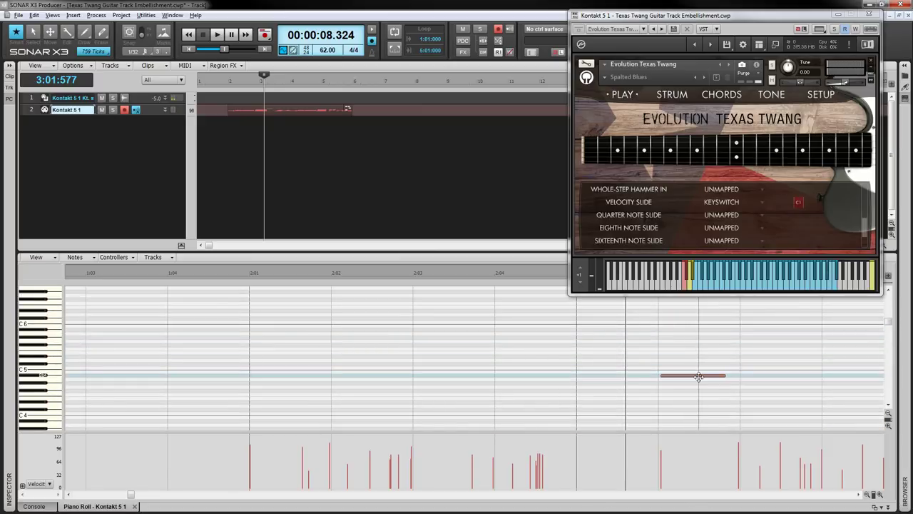
pyautogui.moveTo(699, 377); pyautogui.dragTo(699, 328)
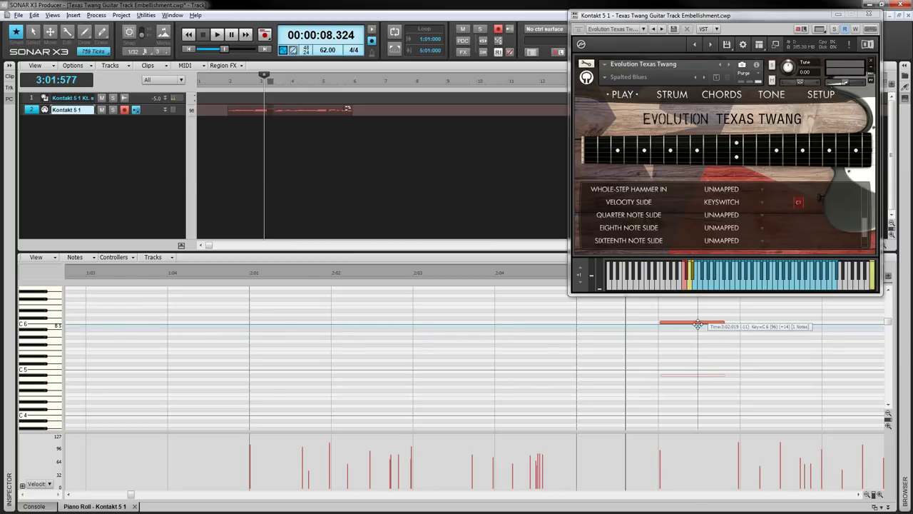
pyautogui.moveTo(698, 325); pyautogui.dragTo(697, 323)
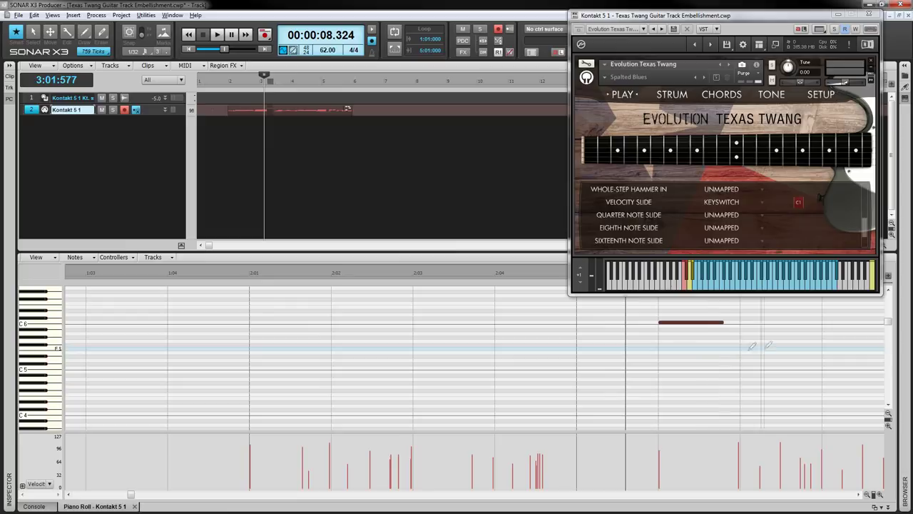
pyautogui.press('space')
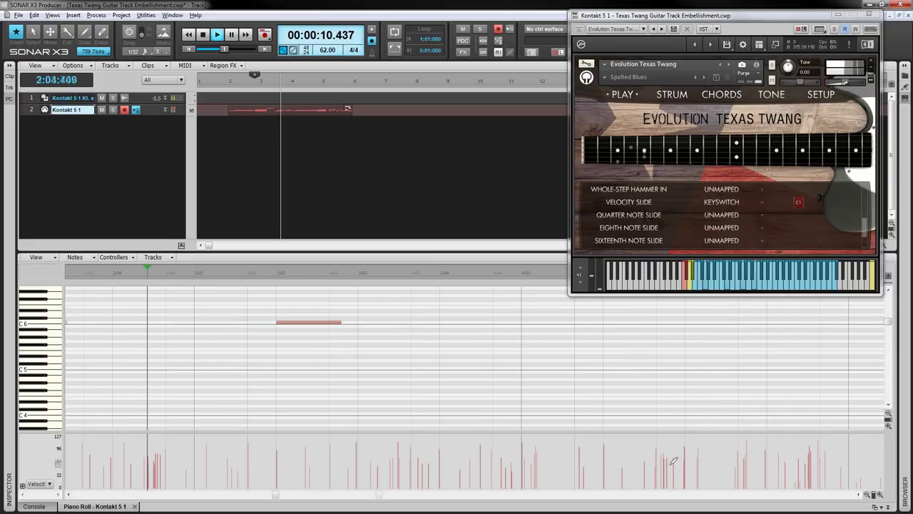
pyautogui.press('space')
pyautogui.press('space')
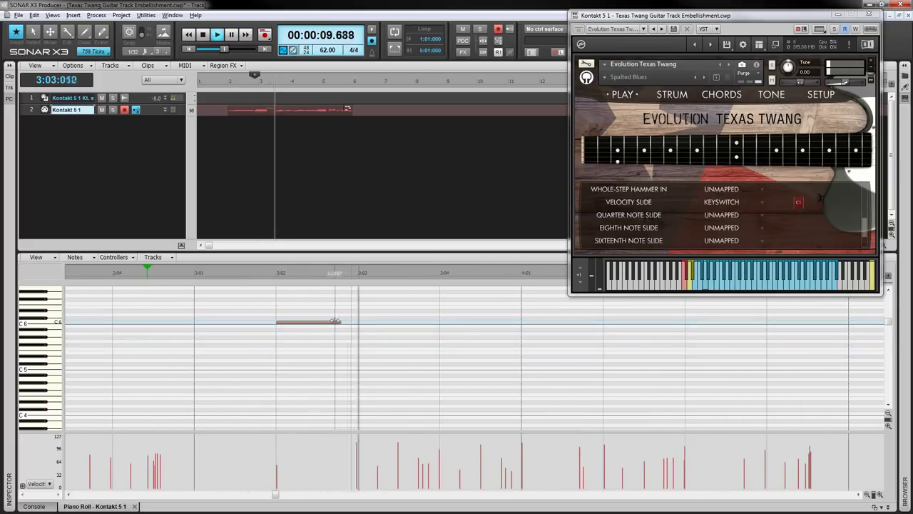
# Shorten the C6 accent note to end at 3:02:415 and review it zoomed out.
pyautogui.moveTo(340, 322); pyautogui.dragTo(323, 326)
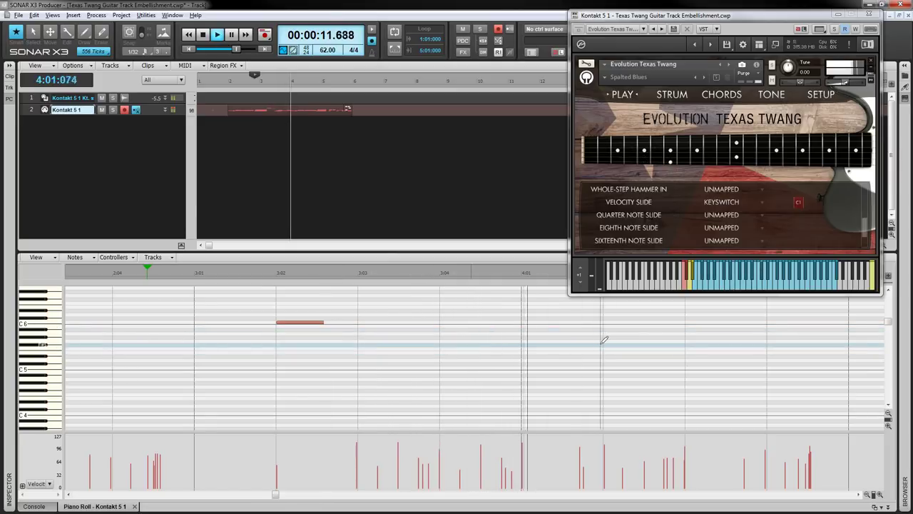
pyautogui.click(867, 495)
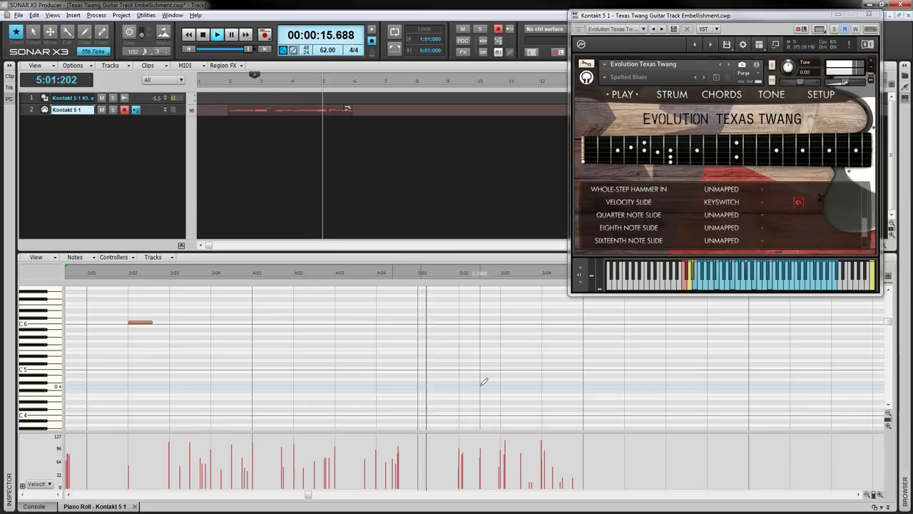
pyautogui.press('space')
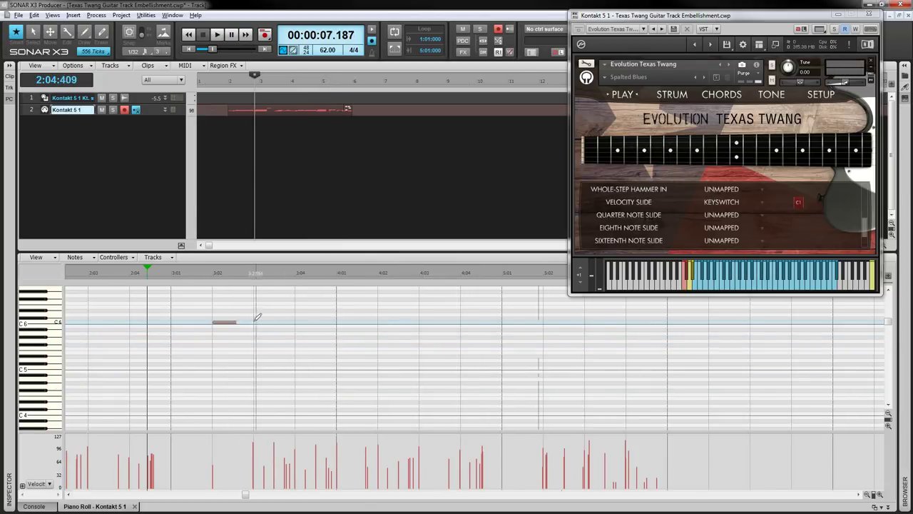
pyautogui.moveTo(246, 499); pyautogui.dragTo(214, 497)
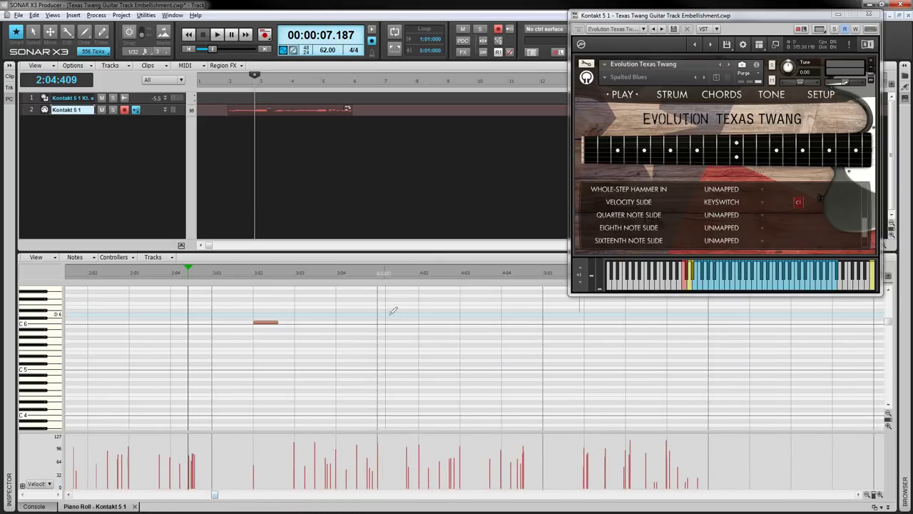
# Draw a C6 accent note near 4:04 and audition it from 4:03:647.
pyautogui.click(374, 323)
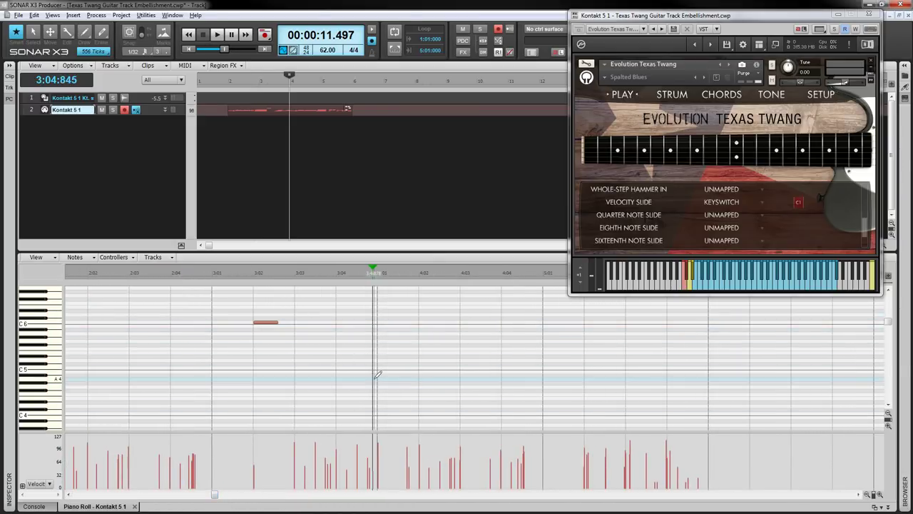
pyautogui.press('space')
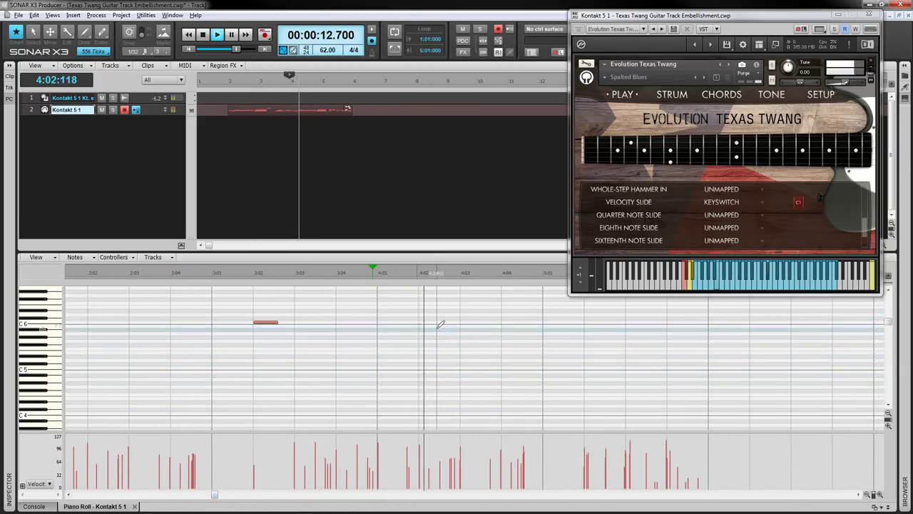
pyautogui.click(490, 315)
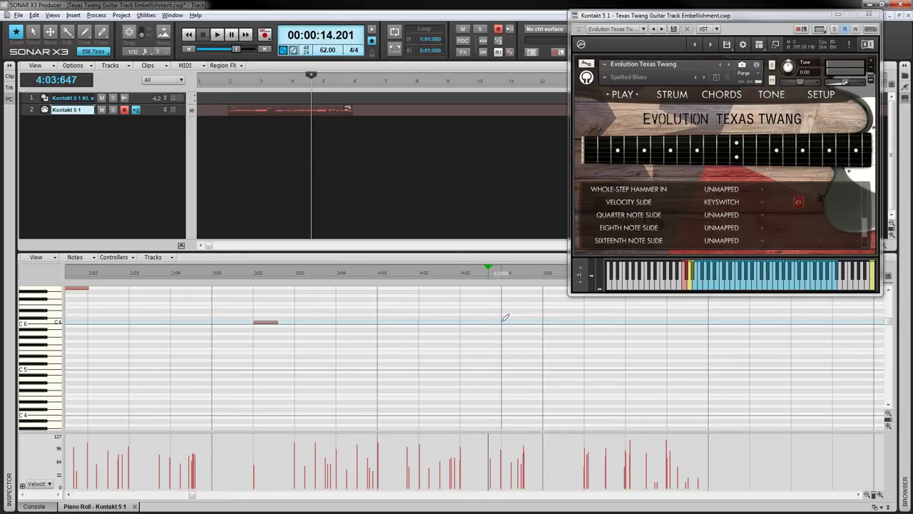
pyautogui.moveTo(503, 321); pyautogui.dragTo(521, 322)
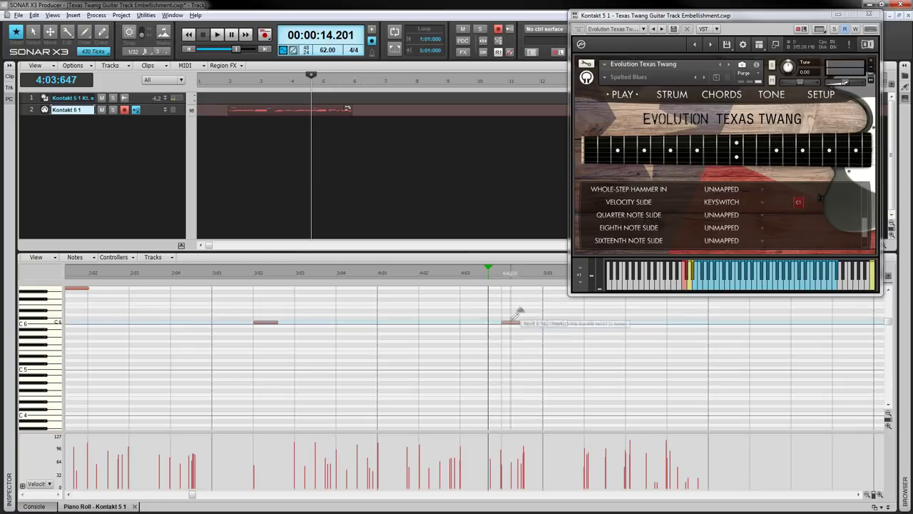
pyautogui.press('space')
pyautogui.press('space')
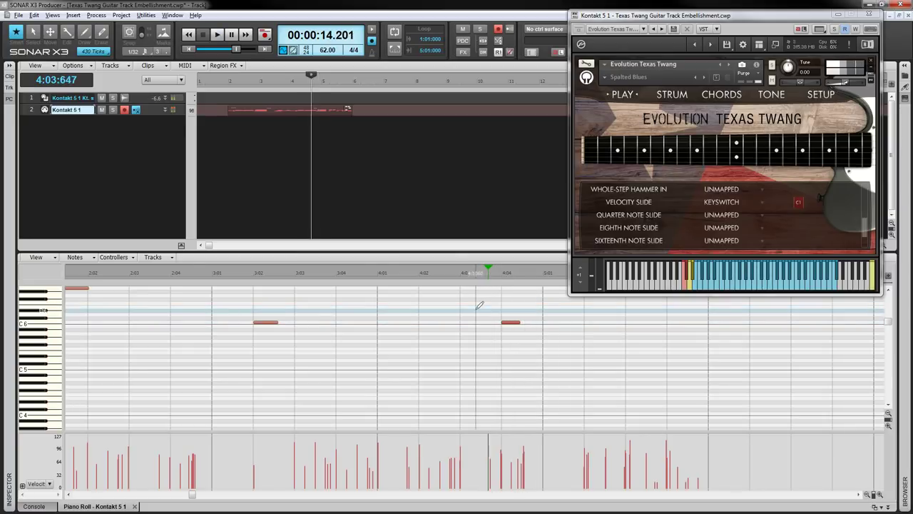
pyautogui.press('space')
pyautogui.press('space')
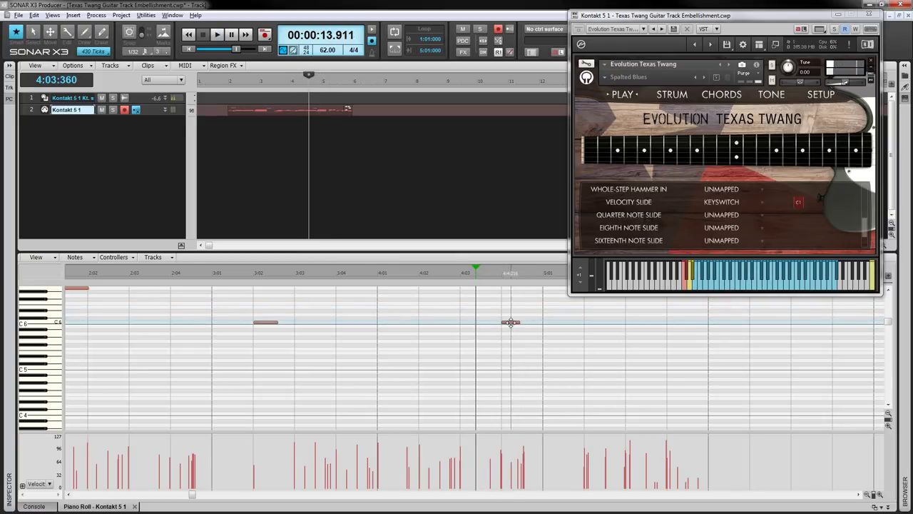
# Nudge the C6 note at 4:04 a few ticks earlier.
pyautogui.moveTo(511, 322); pyautogui.dragTo(509, 322)
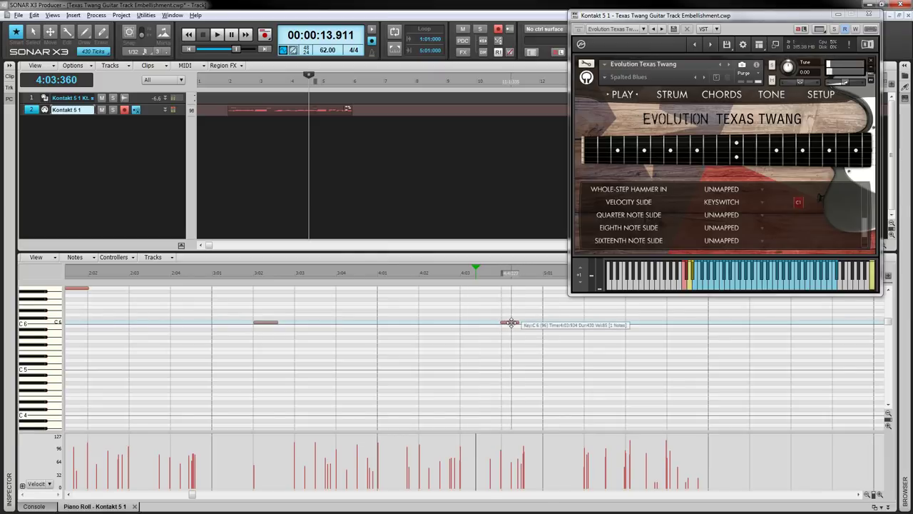
pyautogui.moveTo(513, 323); pyautogui.dragTo(512, 320)
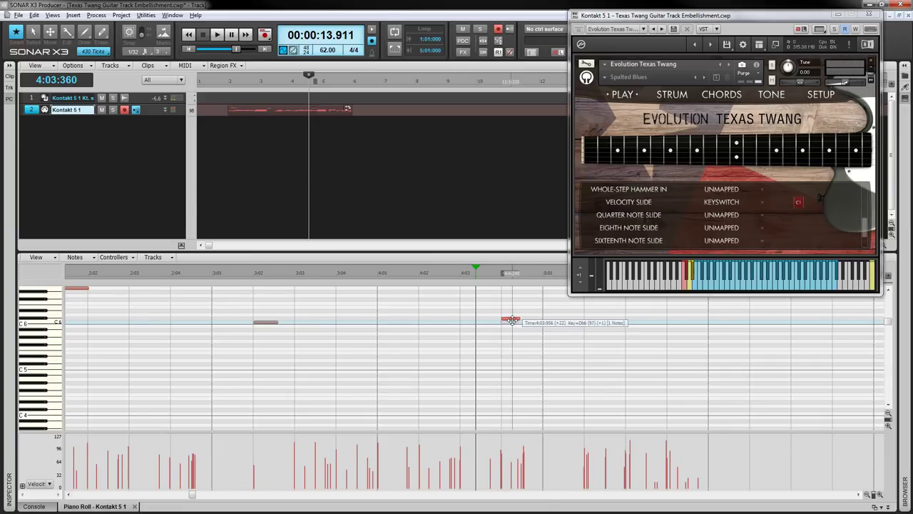
pyautogui.click(475, 318)
# Drag down the velocity of the 4:04 accent note and select it to check.
pyautogui.click(454, 319)
pyautogui.press('space')
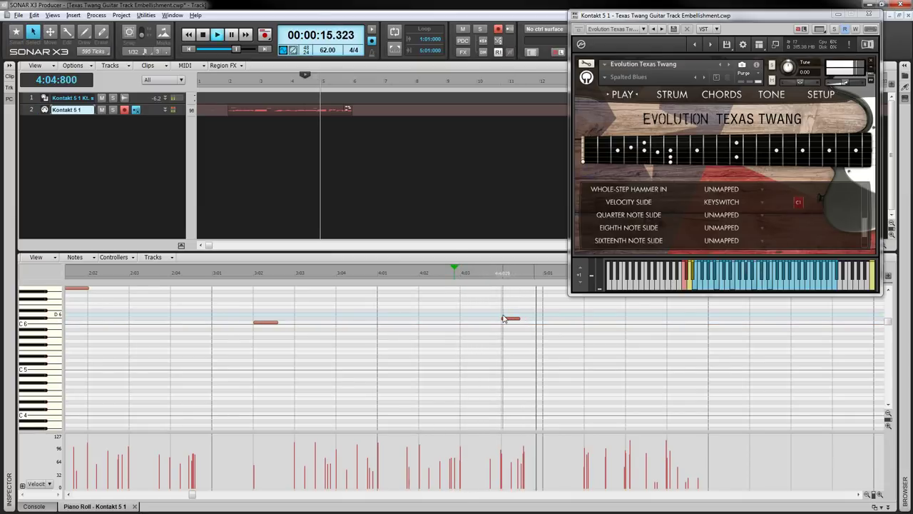
pyautogui.press('space')
pyautogui.moveTo(516, 311); pyautogui.dragTo(515, 341)
pyautogui.press('F6')
pyautogui.moveTo(520, 292); pyautogui.dragTo(498, 328)
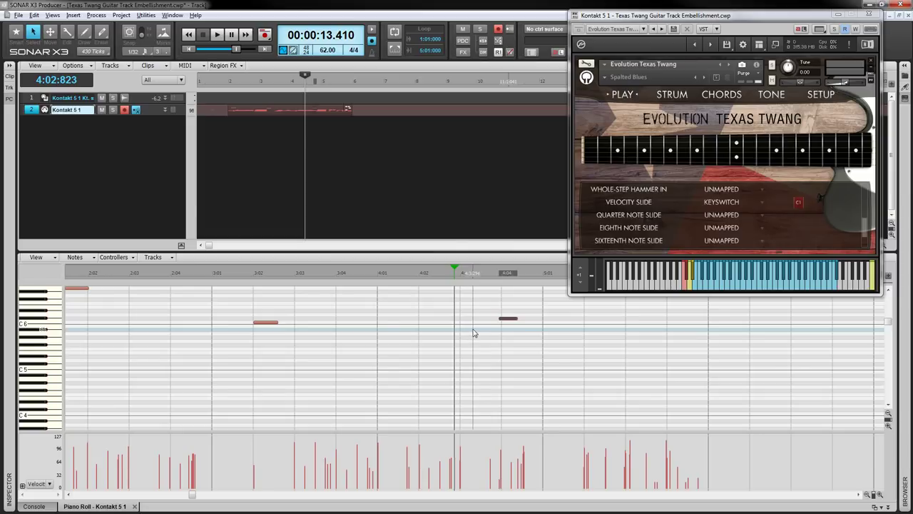
pyautogui.click(487, 345)
# Settle the 4:04 C6 accent at velocity 56, auditioning the passage repeatedly.
pyautogui.scroll(-1, 536, 363)
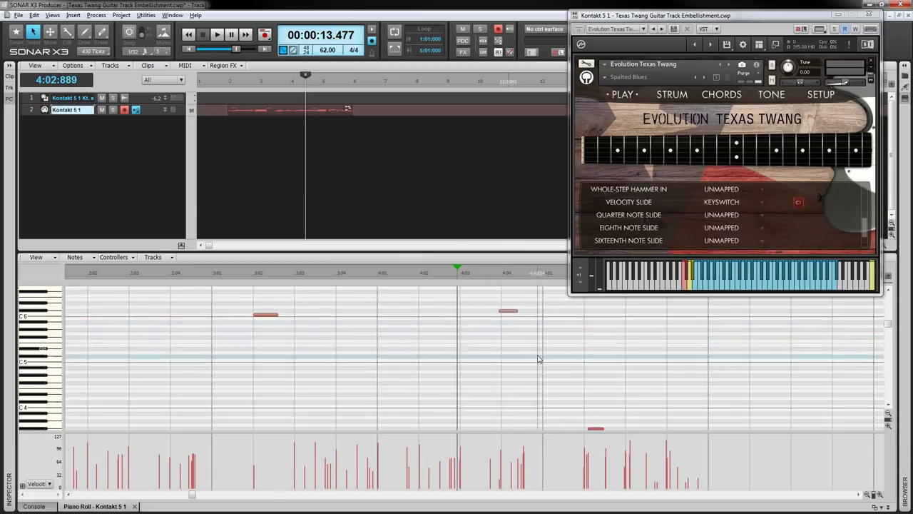
pyautogui.scroll(3, 526, 361)
pyautogui.press('space')
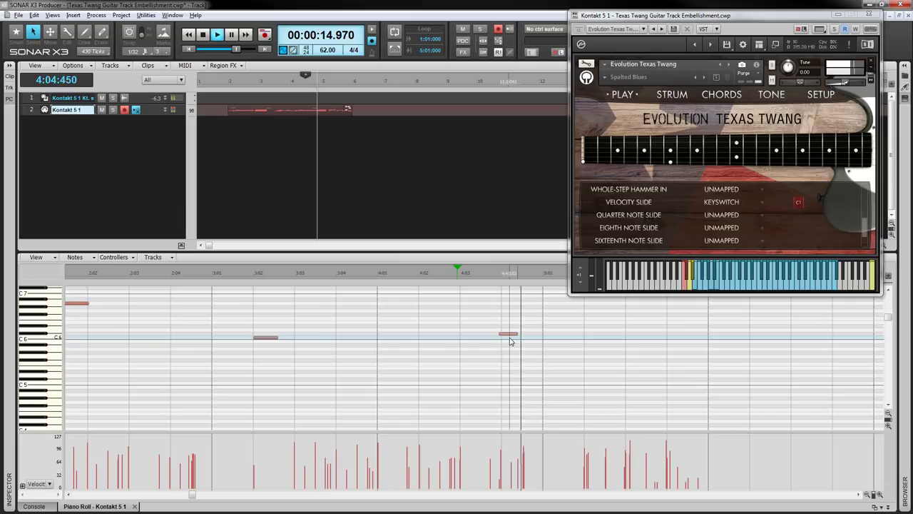
pyautogui.click(508, 333)
pyautogui.press('space')
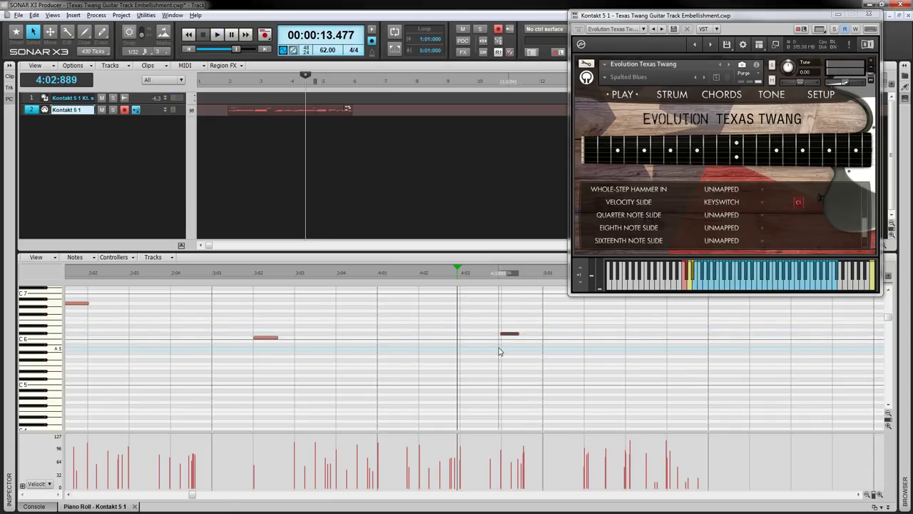
pyautogui.press('space')
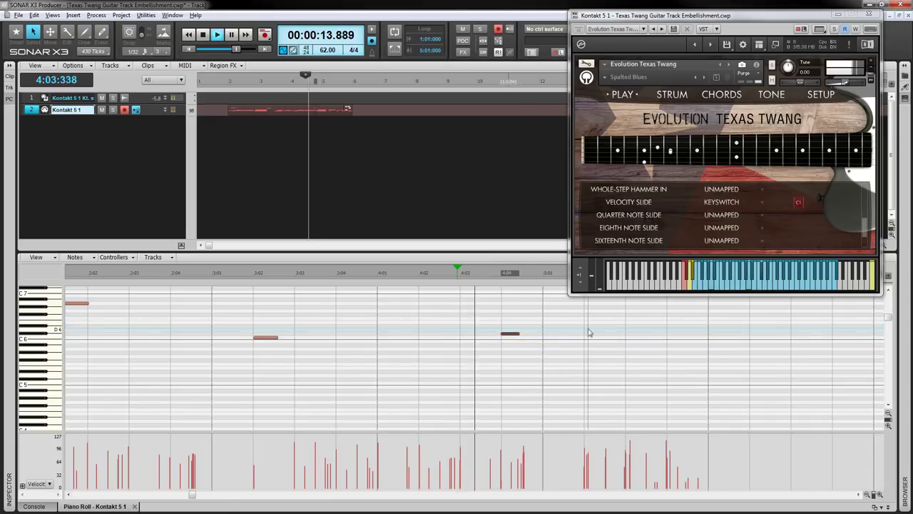
pyautogui.scroll(2, 571, 341)
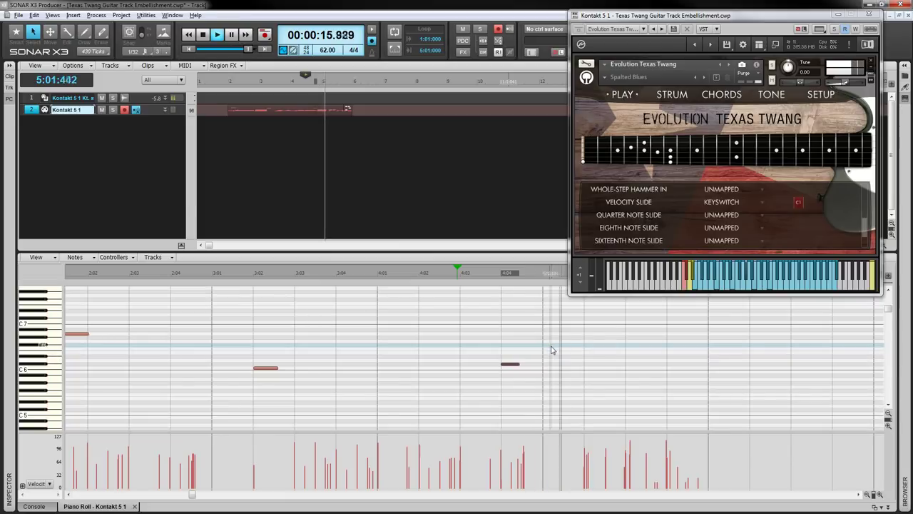
pyautogui.press('space')
pyautogui.moveTo(540, 348); pyautogui.dragTo(507, 369)
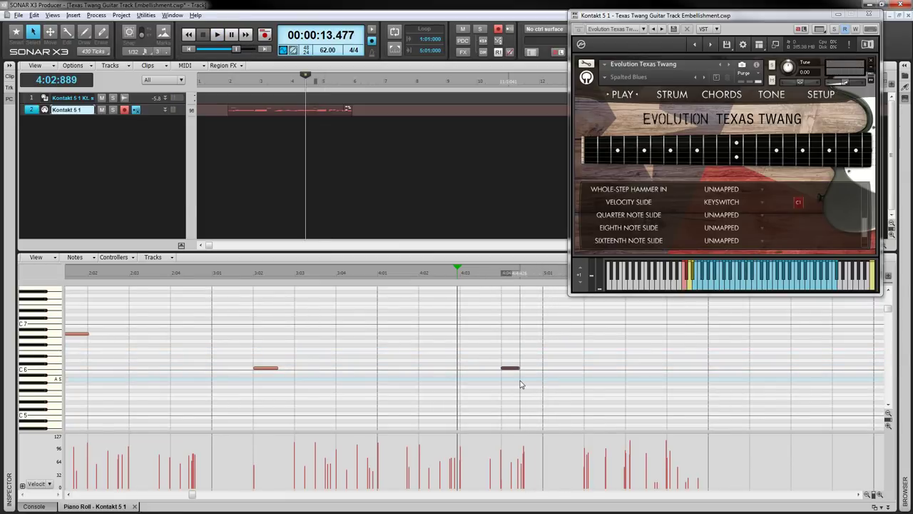
pyautogui.press('F5')
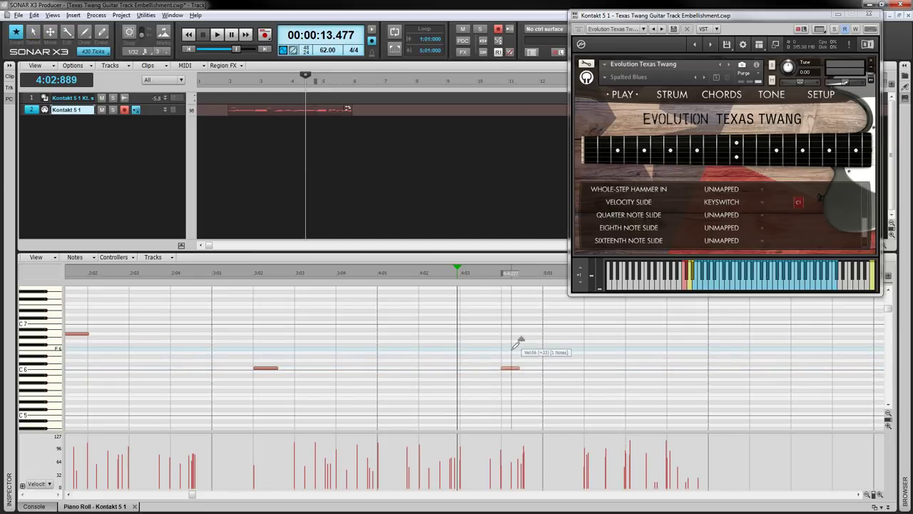
pyautogui.press('space')
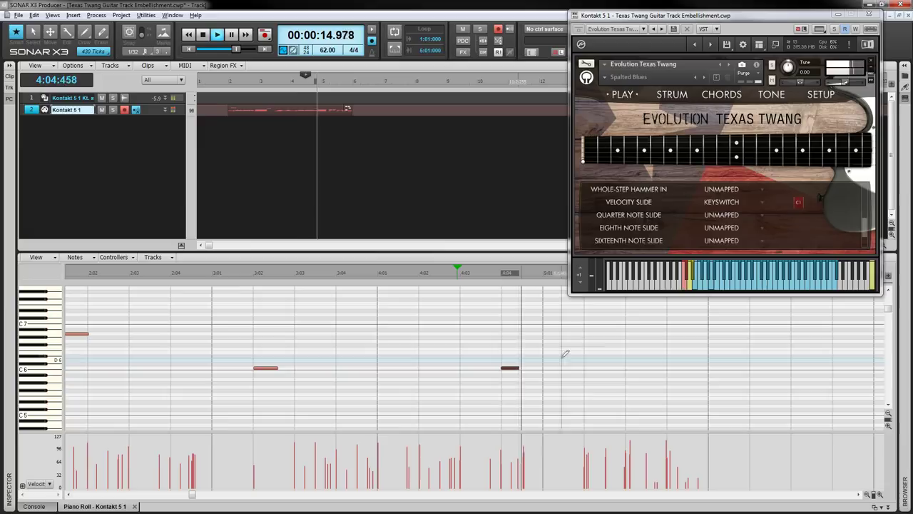
pyautogui.scroll(2, 586, 356)
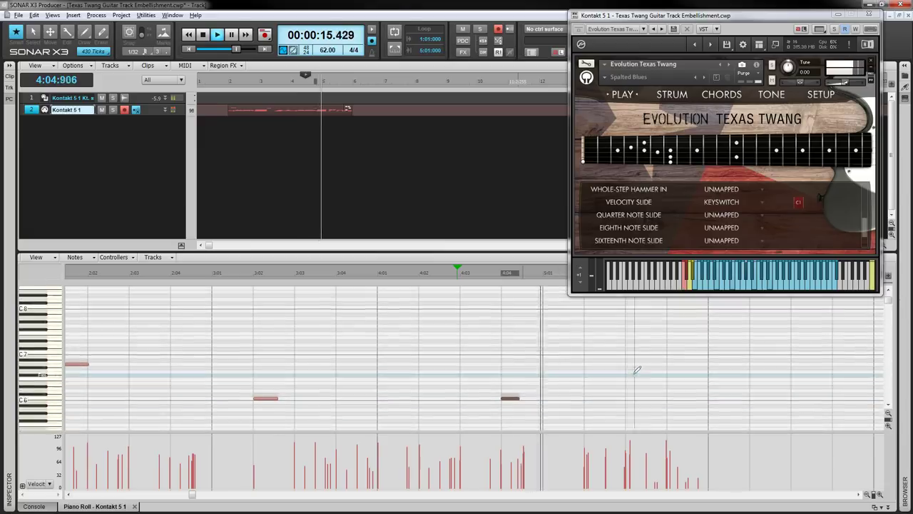
# Draw short C6 accent notes near 5:01 and 5:02 in bar 5 and audition them.
pyautogui.click(587, 392)
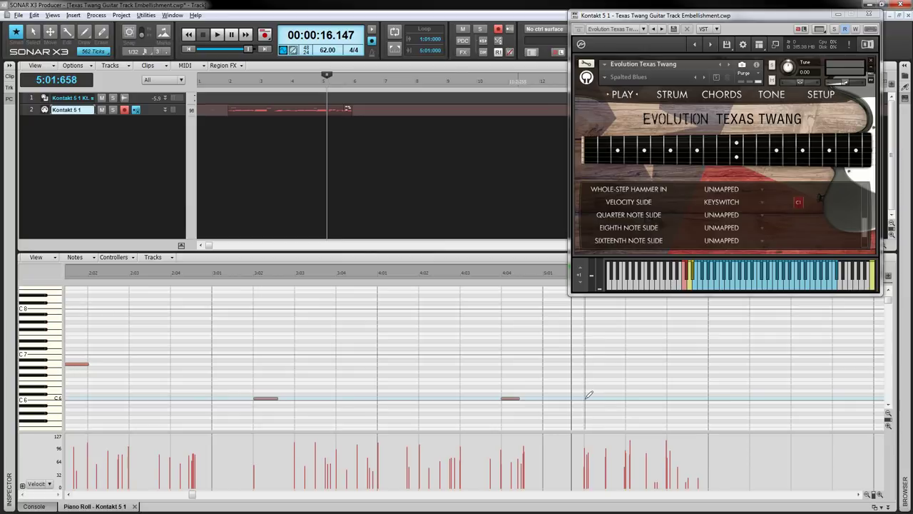
pyautogui.click(670, 397)
pyautogui.press('space')
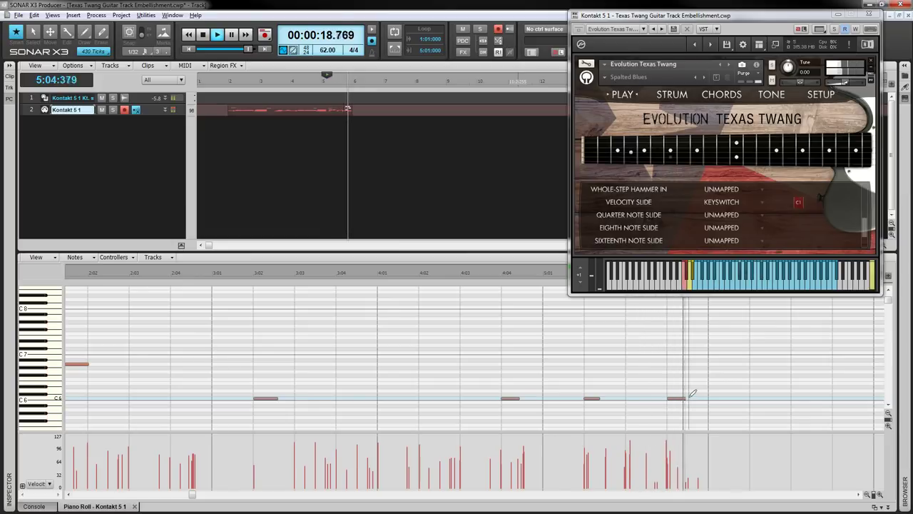
pyautogui.press('space')
pyautogui.moveTo(708, 380); pyautogui.dragTo(589, 399)
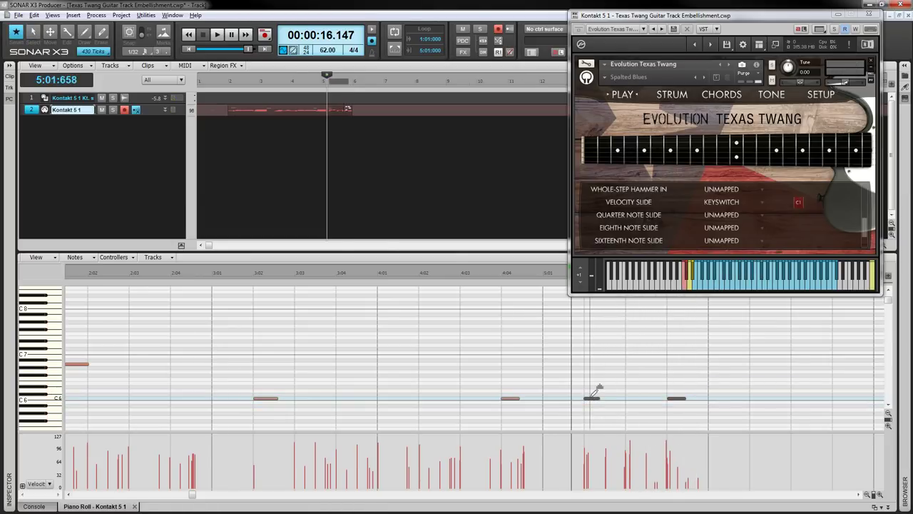
pyautogui.press('space')
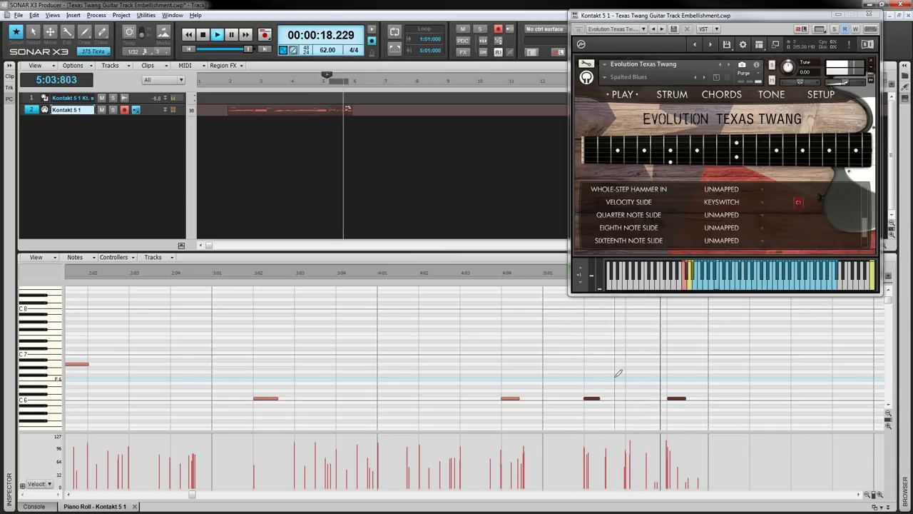
pyautogui.press('space')
pyautogui.scroll(-3, 793, 374)
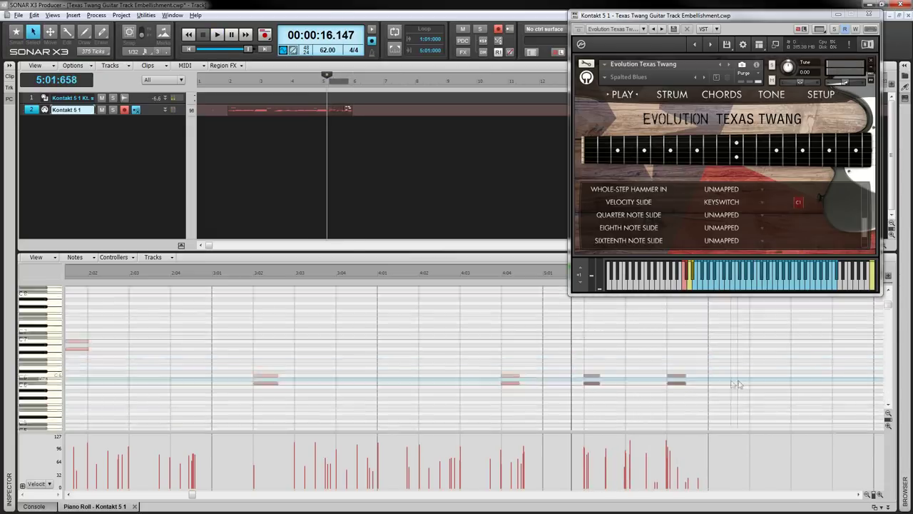
pyautogui.press('F6')
# Delete the two C6 accent notes in bar 5.
pyautogui.moveTo(735, 354); pyautogui.dragTo(580, 374)
pyautogui.press('Delete')
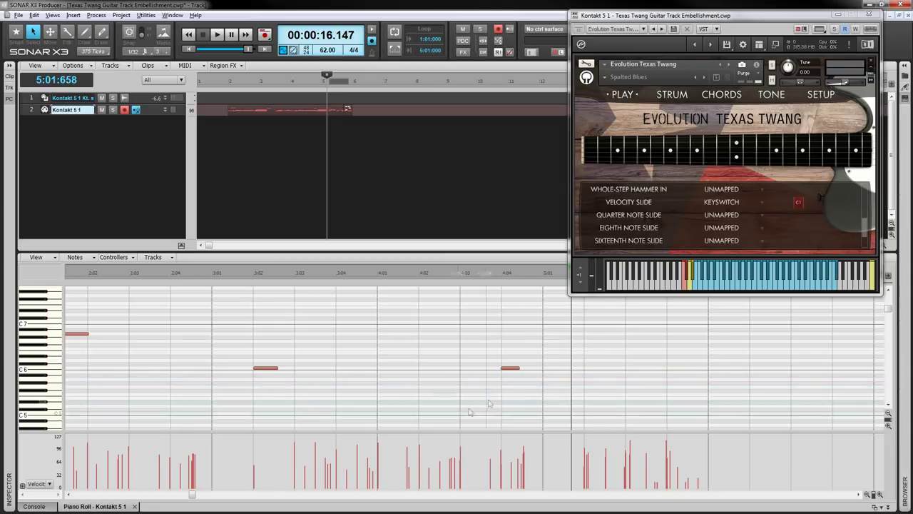
pyautogui.moveTo(194, 498); pyautogui.dragTo(78, 495)
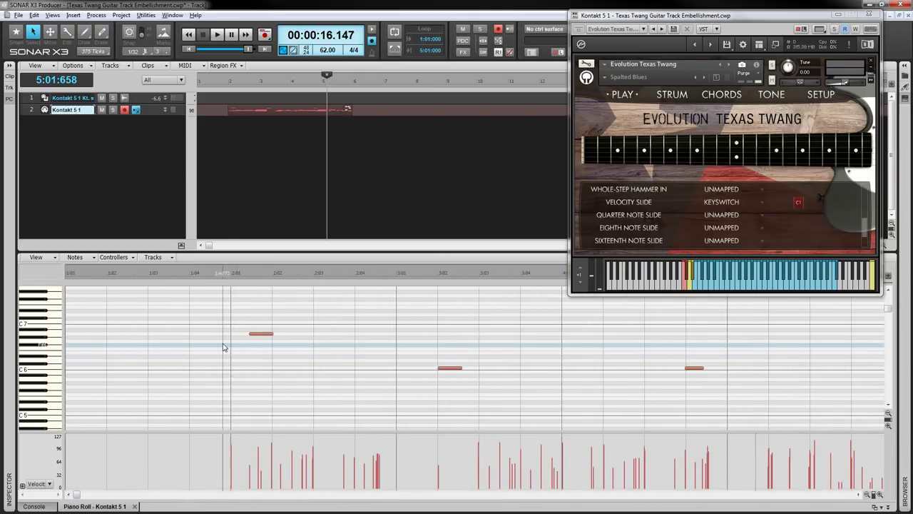
# Move the Now time just before bar 2 and delete the stray high note there.
pyautogui.click(224, 346)
pyautogui.scroll(-2, 332, 373)
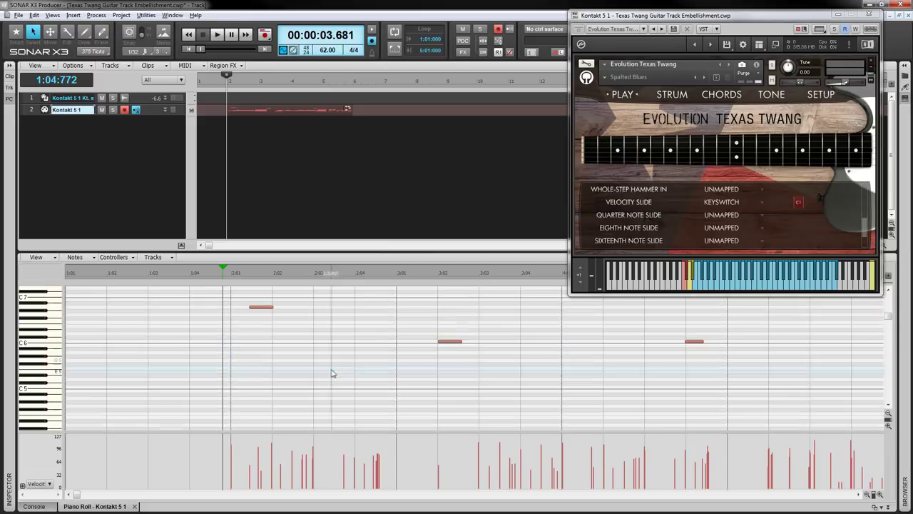
pyautogui.scroll(2, 332, 374)
pyautogui.press('F5')
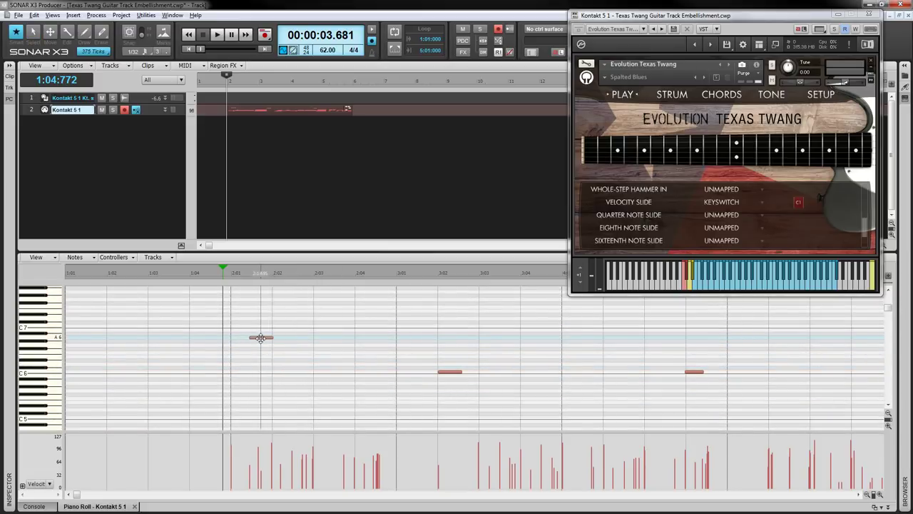
pyautogui.click(261, 337)
pyautogui.press('F6')
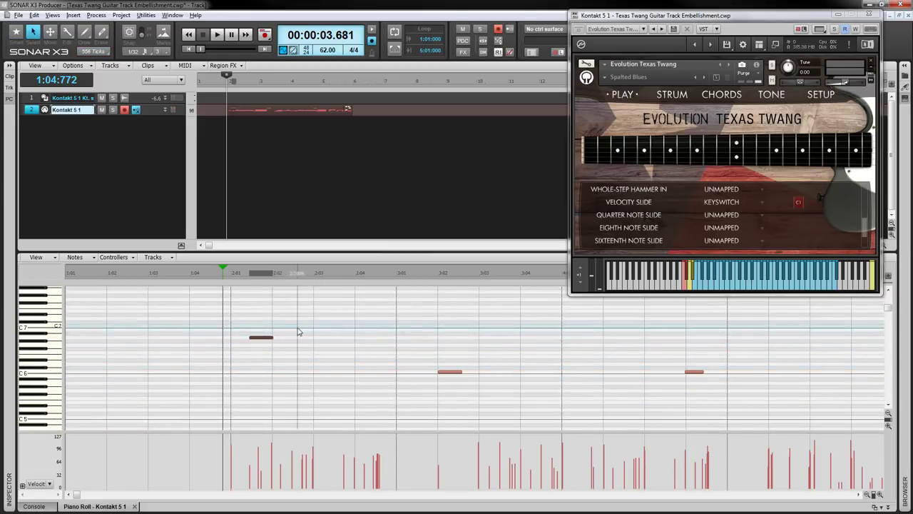
pyautogui.moveTo(296, 326); pyautogui.dragTo(231, 371)
pyautogui.press('Delete')
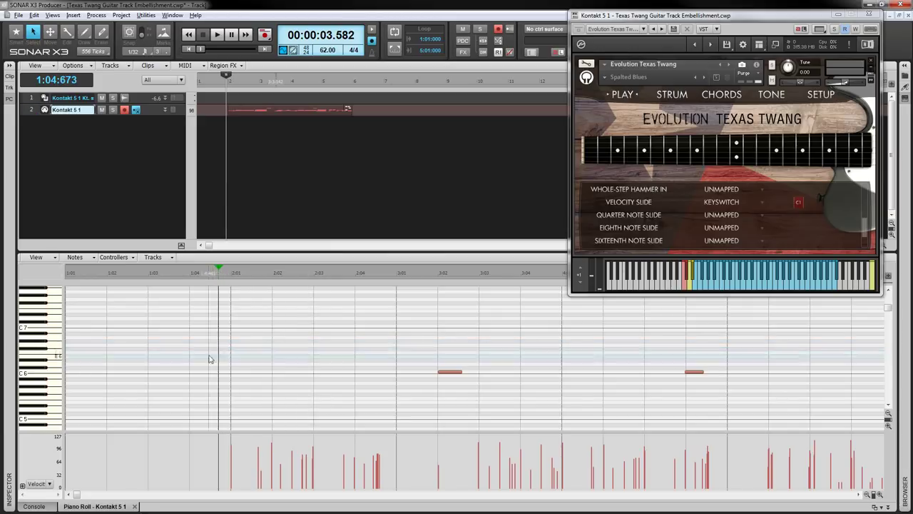
pyautogui.scroll(-6, 236, 349)
# Play the edited guitar part from before bar 2 through bar 5 to 6:01:712.
pyautogui.scroll(-4, 236, 346)
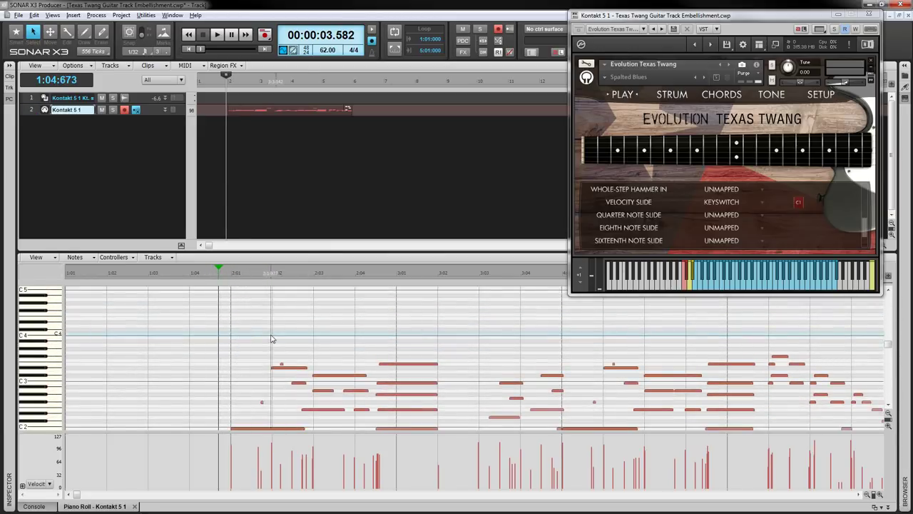
pyautogui.scroll(-3, 221, 342)
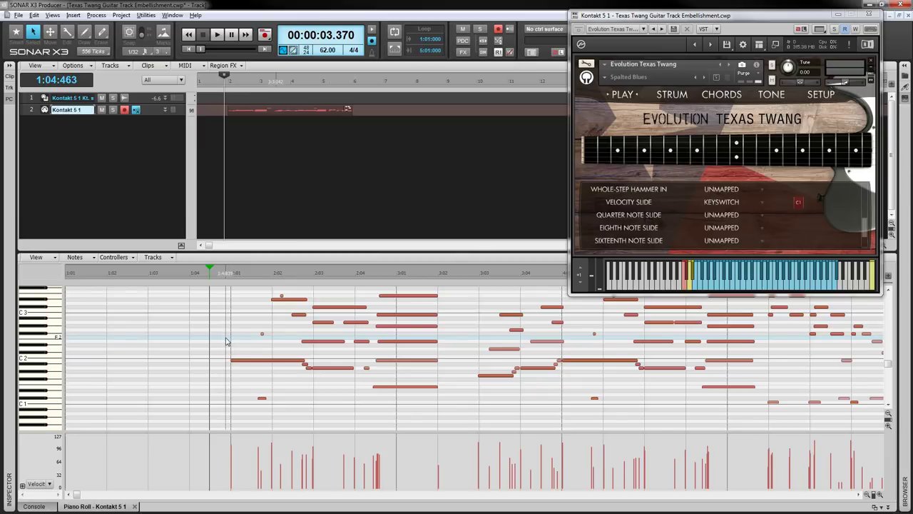
pyautogui.press('space')
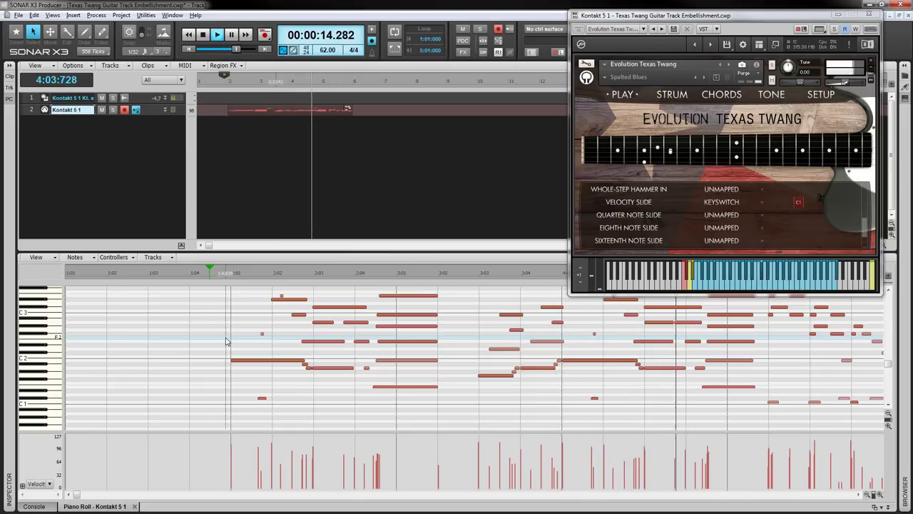
pyautogui.scroll(2, 227, 342)
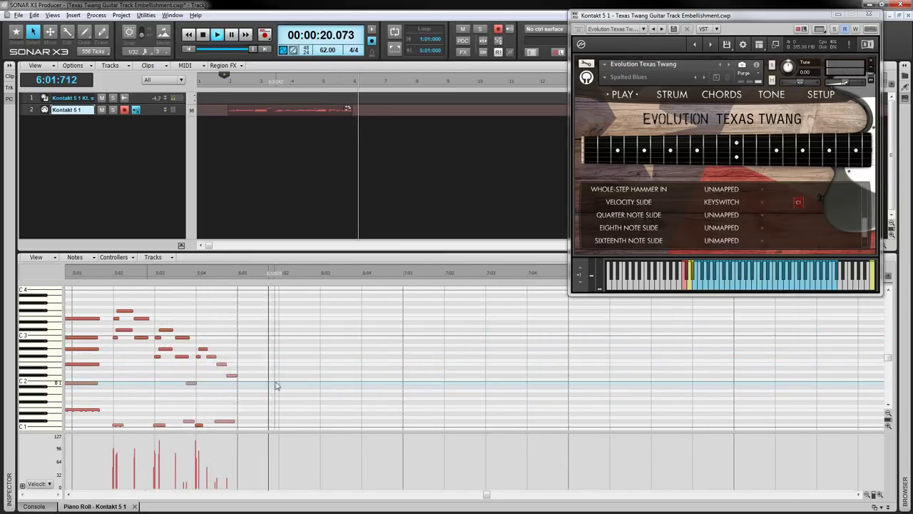
# Stop playback so the now time returns to 1:04:463, just before bar 2.
pyautogui.press('space')
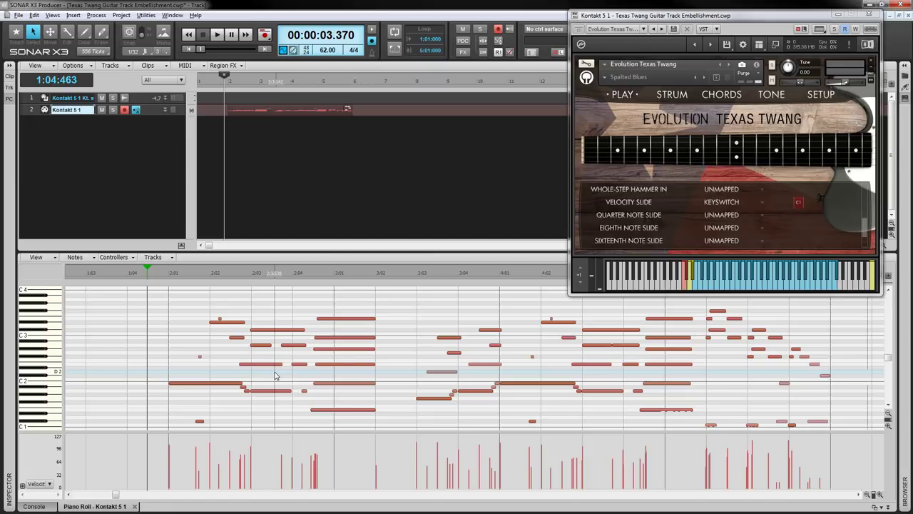